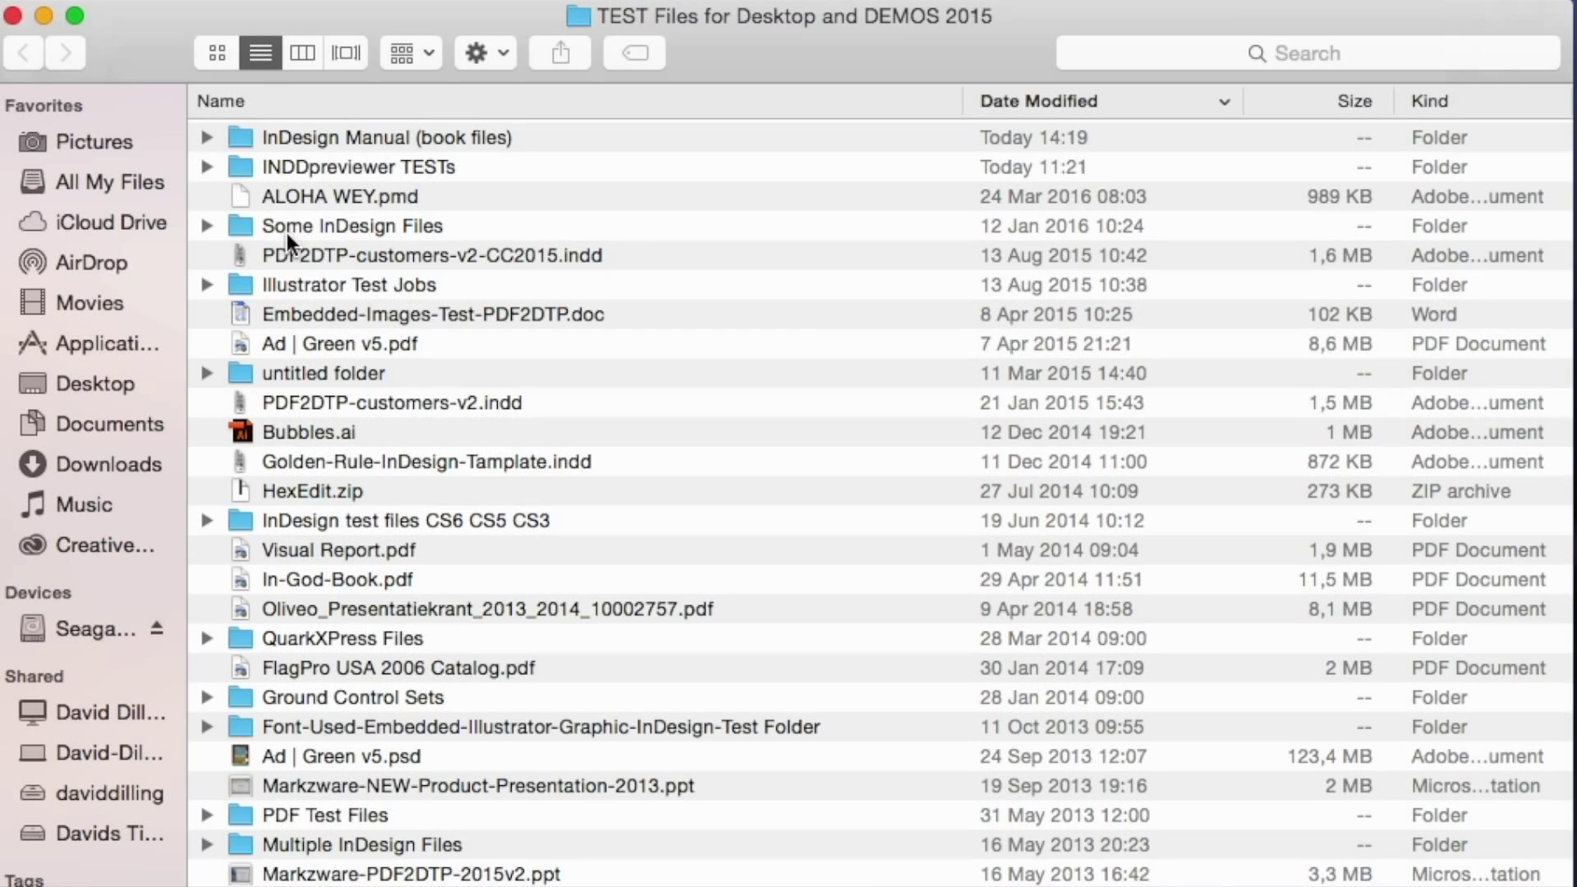
Switch the TEST Files folder to icon view and page the FlagPro catalog preview to its kites page.
click(210, 54)
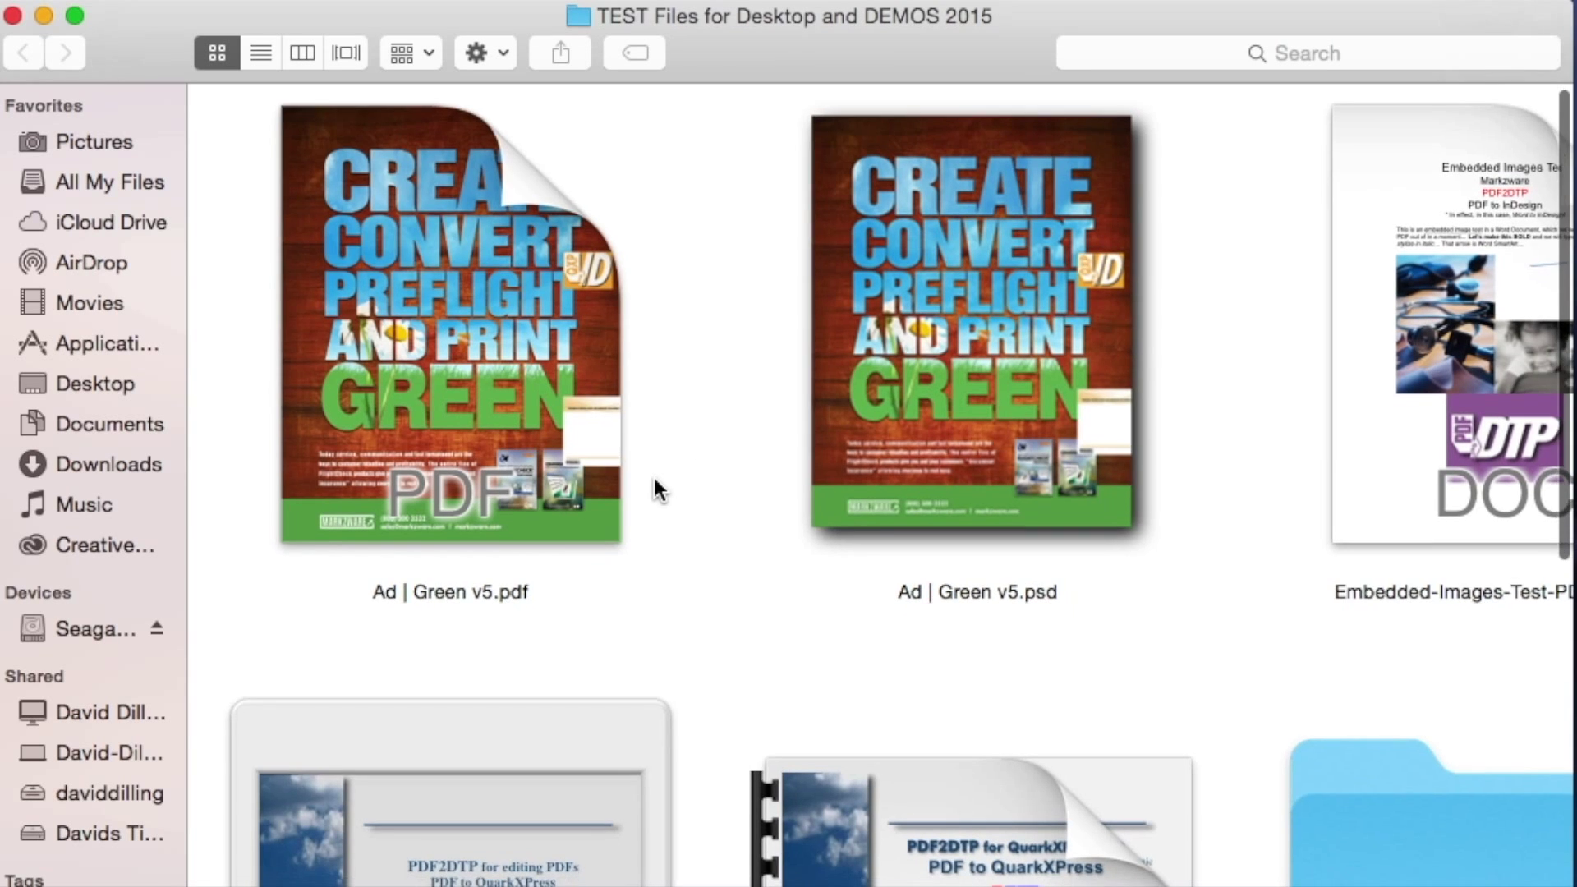
scroll(653, 475, right, 5)
mouse_move(1249, 294)
scroll(1248, 294, down, 3)
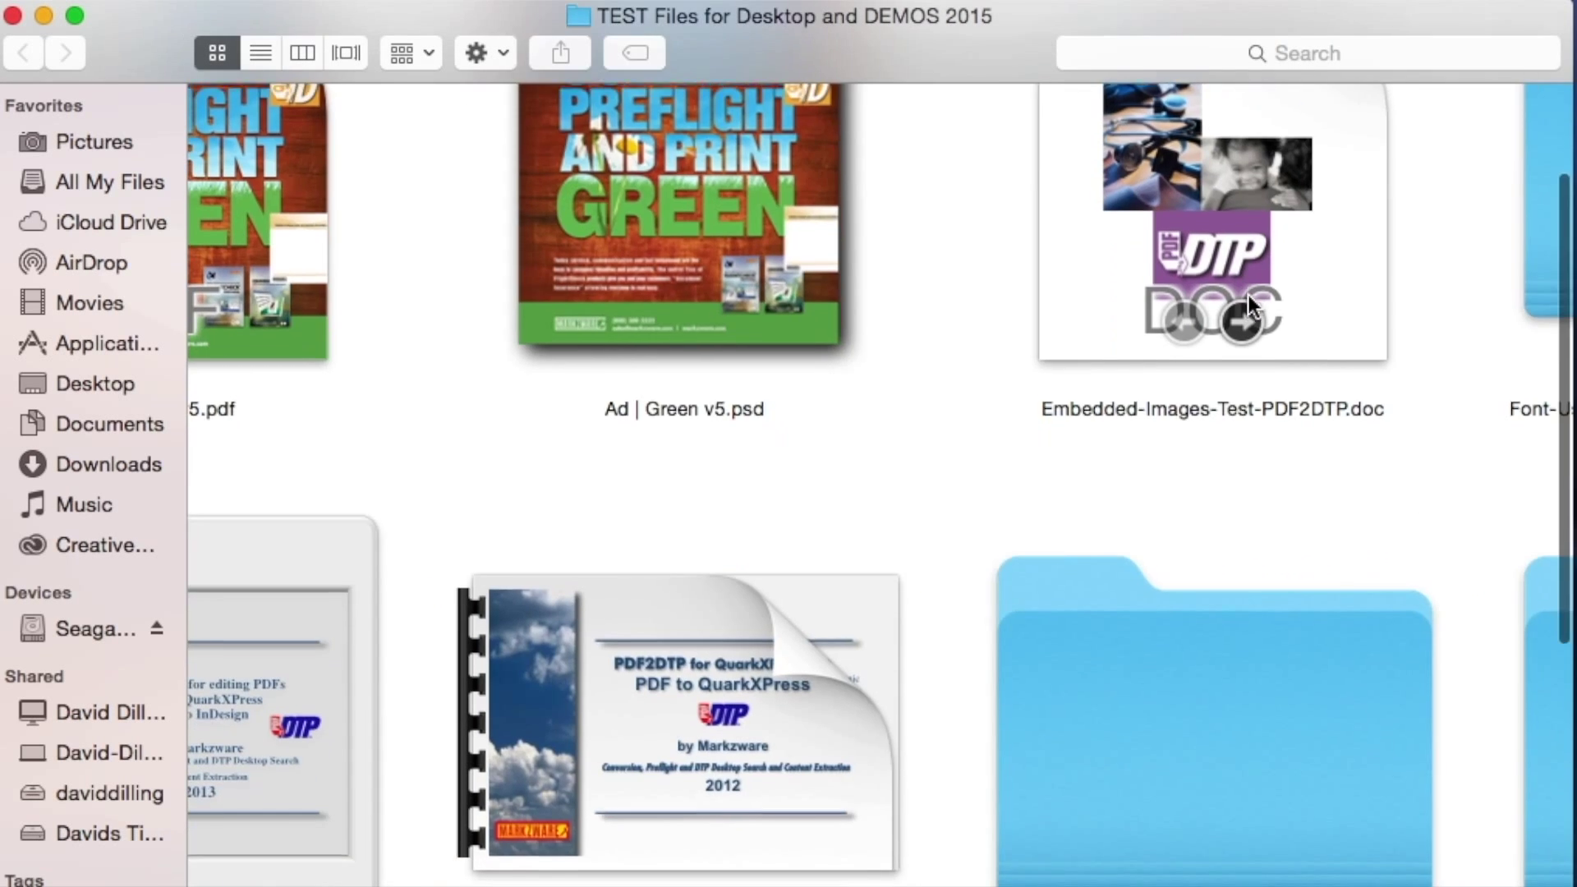
scroll(886, 536, down, 5)
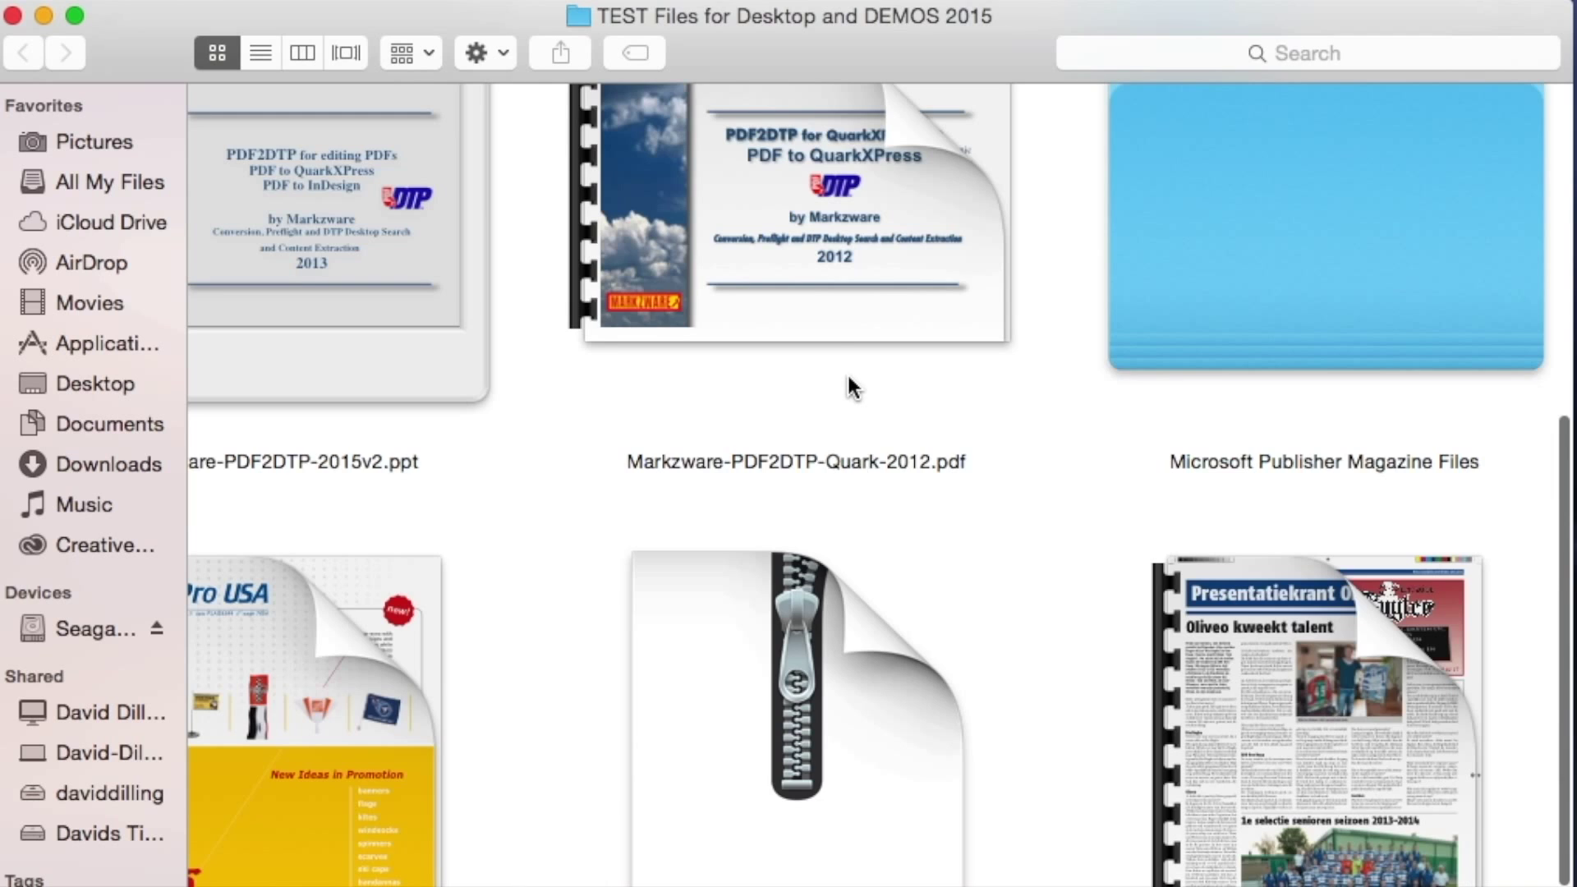
scroll(846, 373, down, 3)
scroll(846, 372, left, 4)
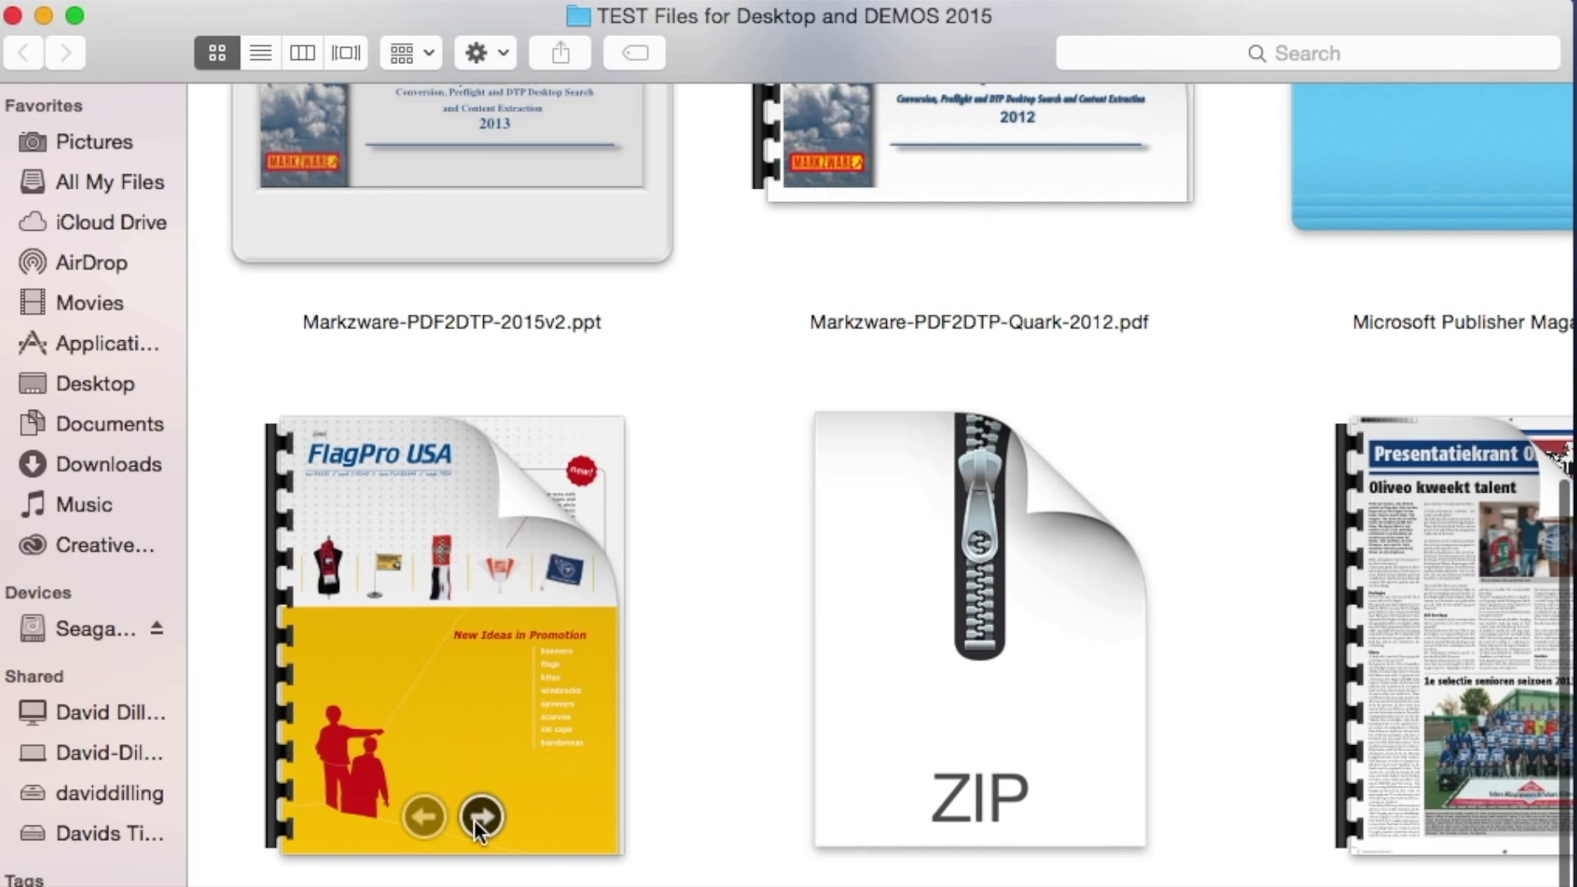
click(477, 819)
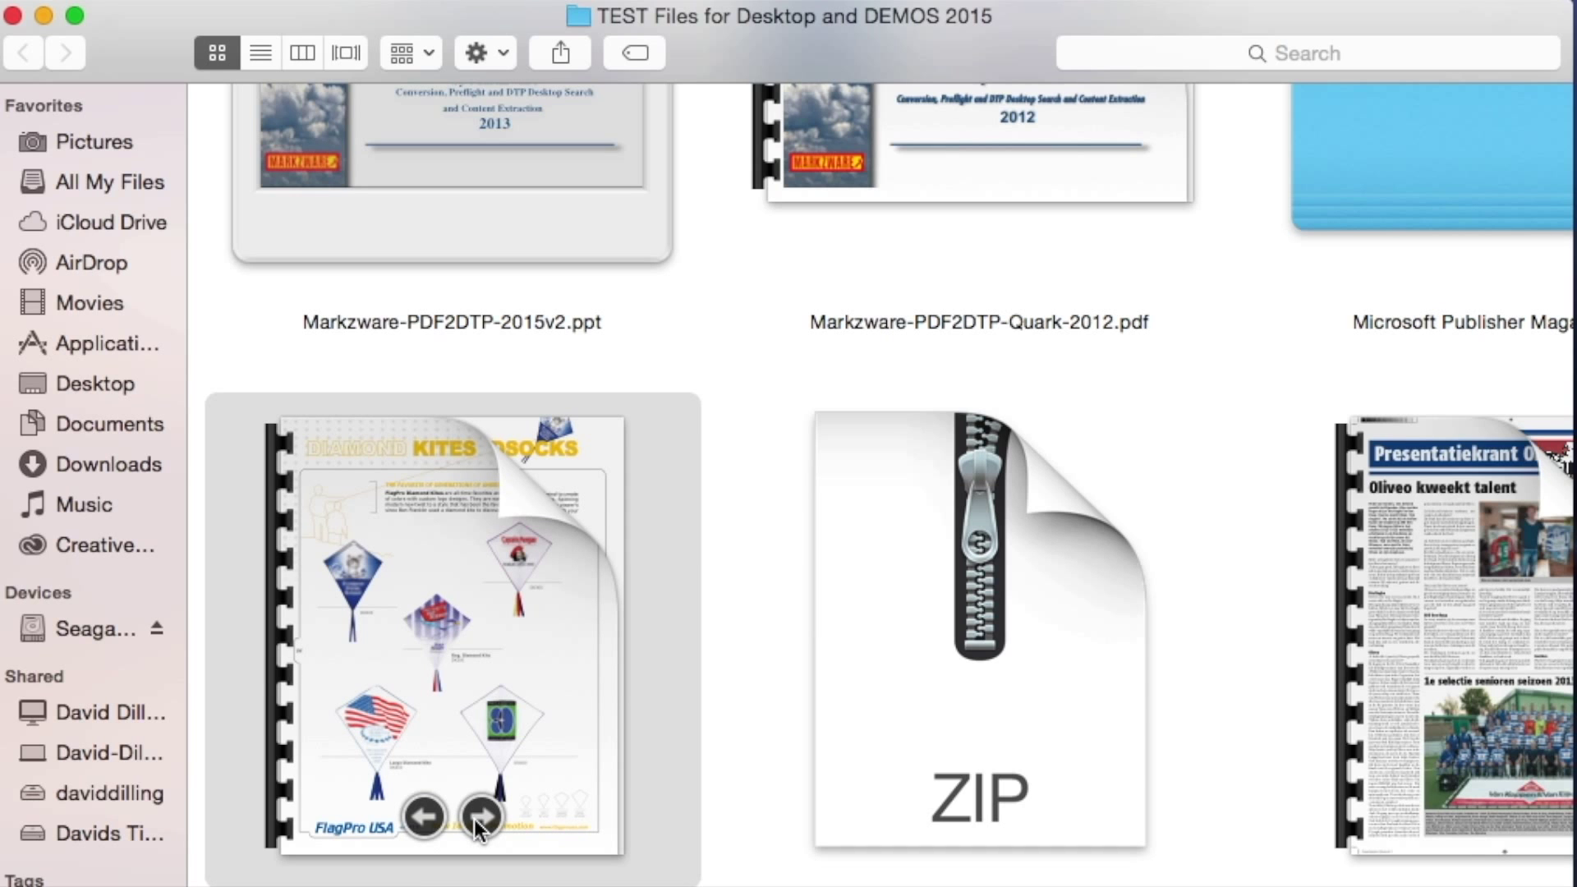
Scroll through the INDDpreviewer TESTs icons to confirm they show only generic InDesign icons.
scroll(474, 820, down, 3)
scroll(475, 820, up, 10)
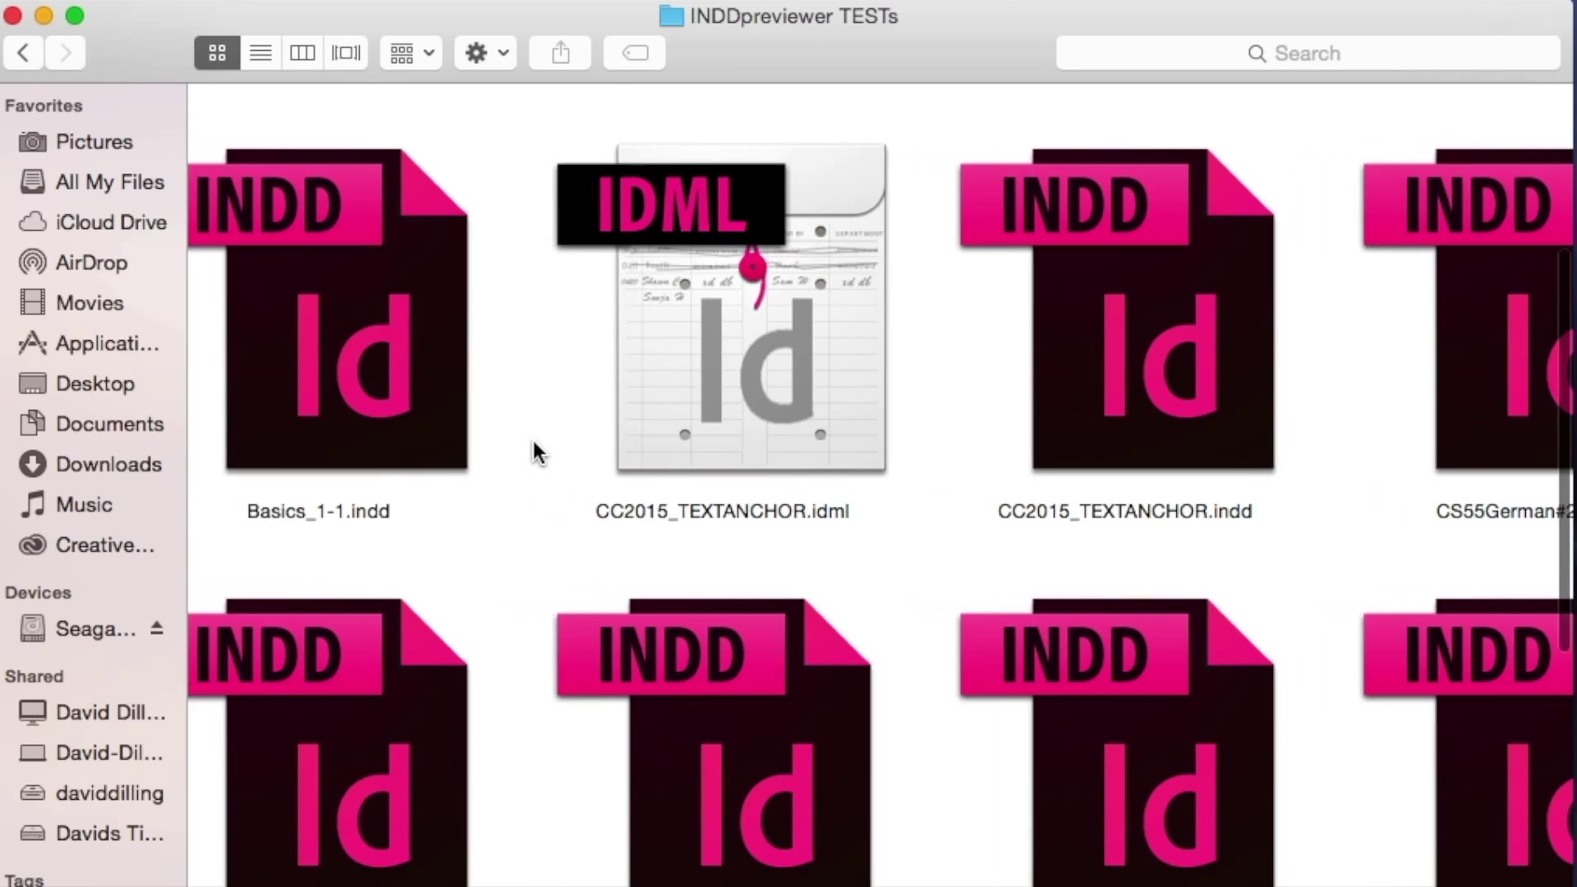
scroll(534, 441, down, 5)
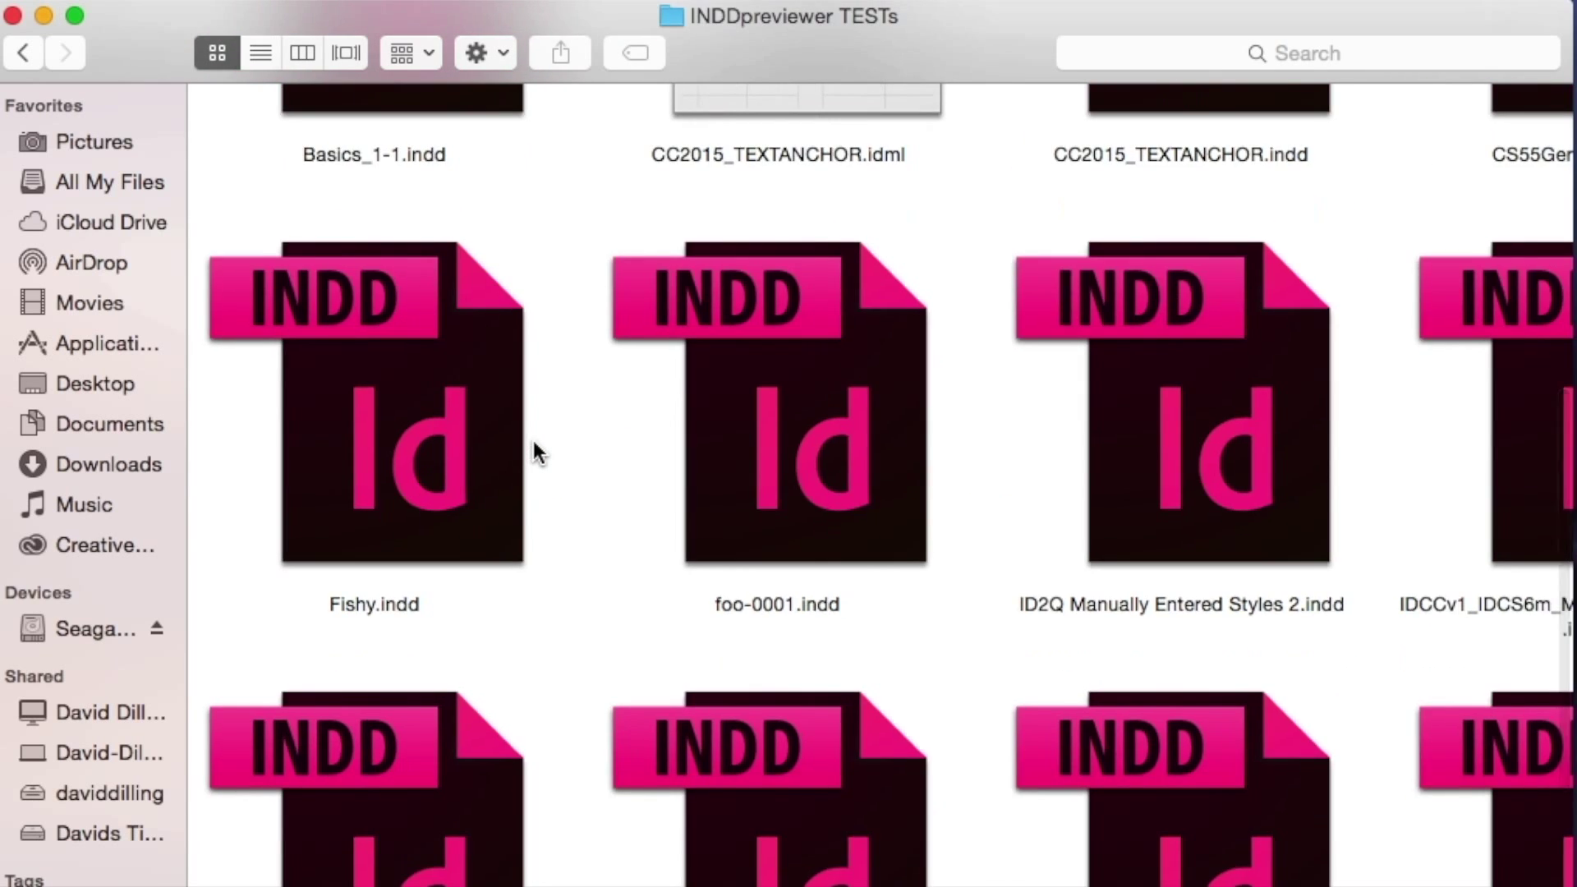
scroll(534, 440, up, 5)
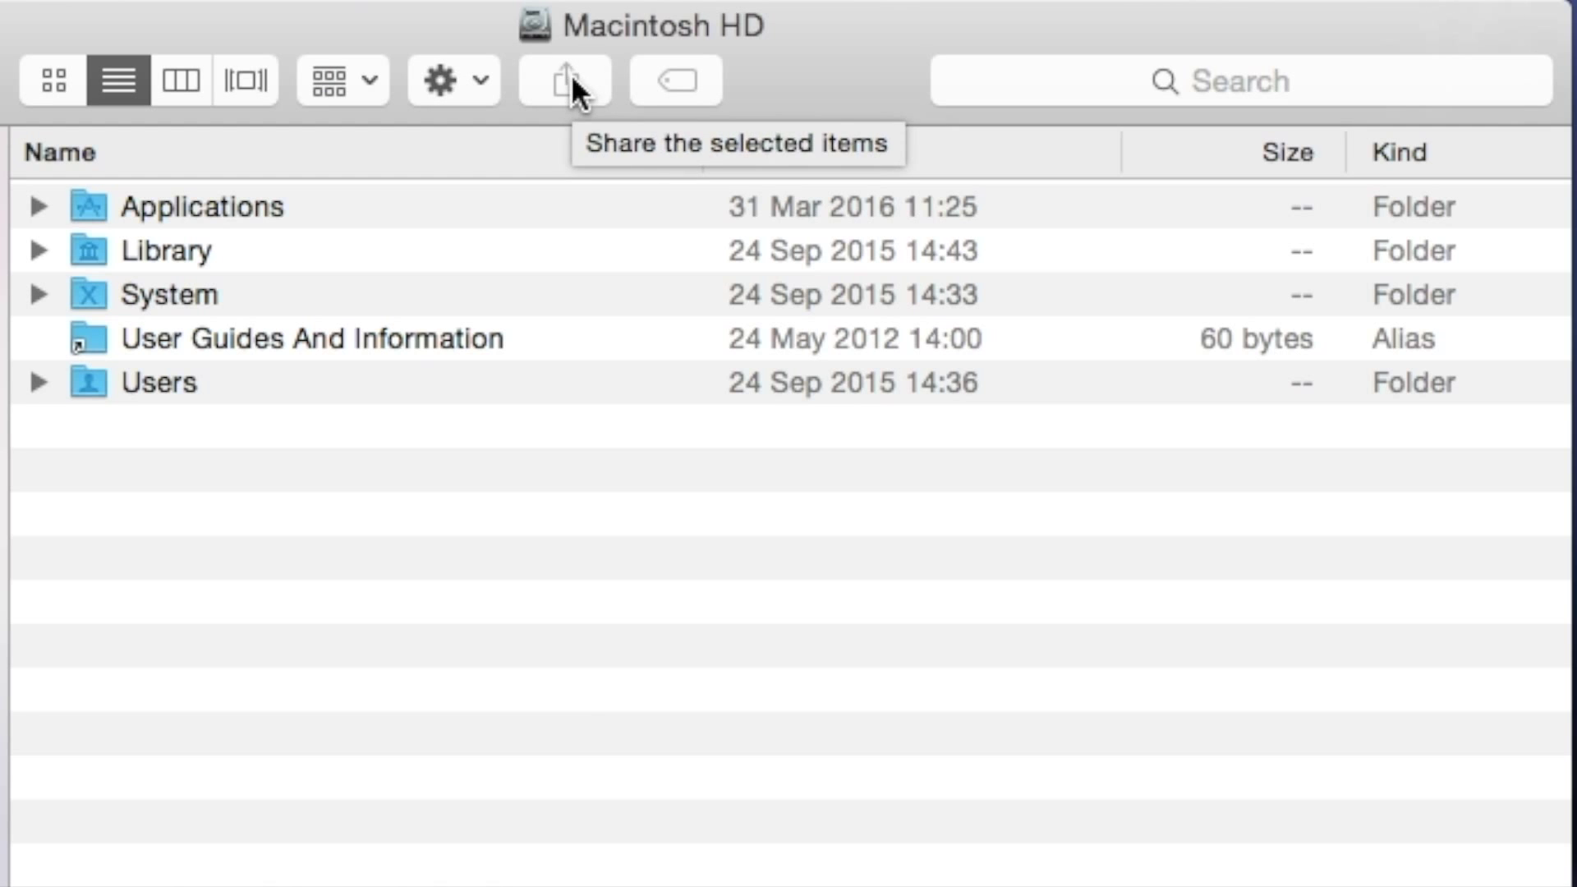
Move INDDpreviewer.qlgenerator from the Desktop into Library > QuickLook, authenticating with the administrator password.
double_click(174, 249)
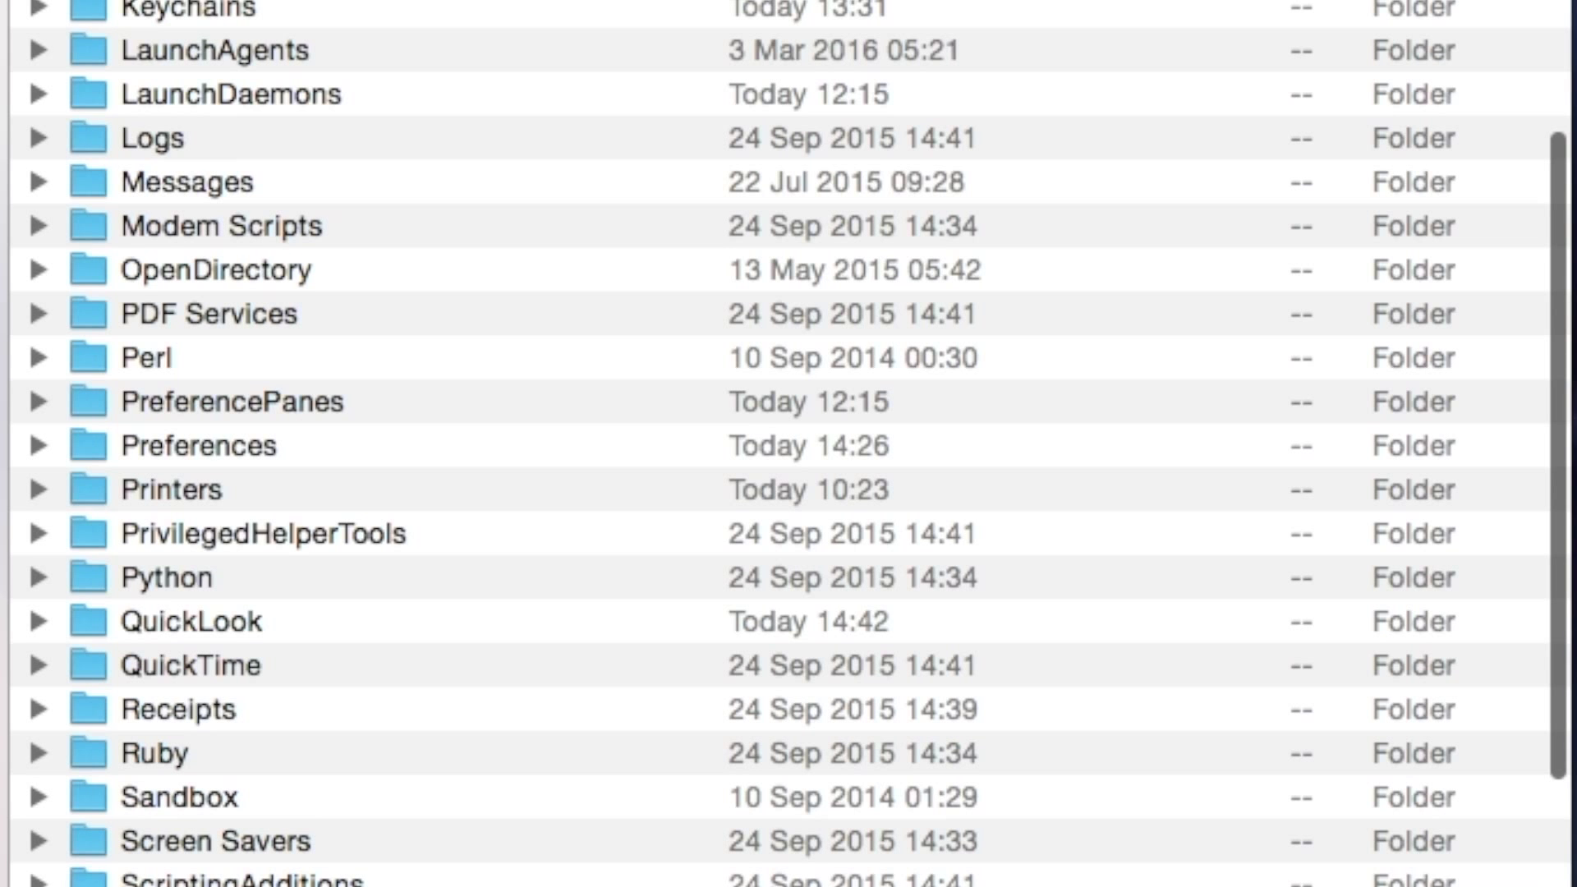
double_click(170, 619)
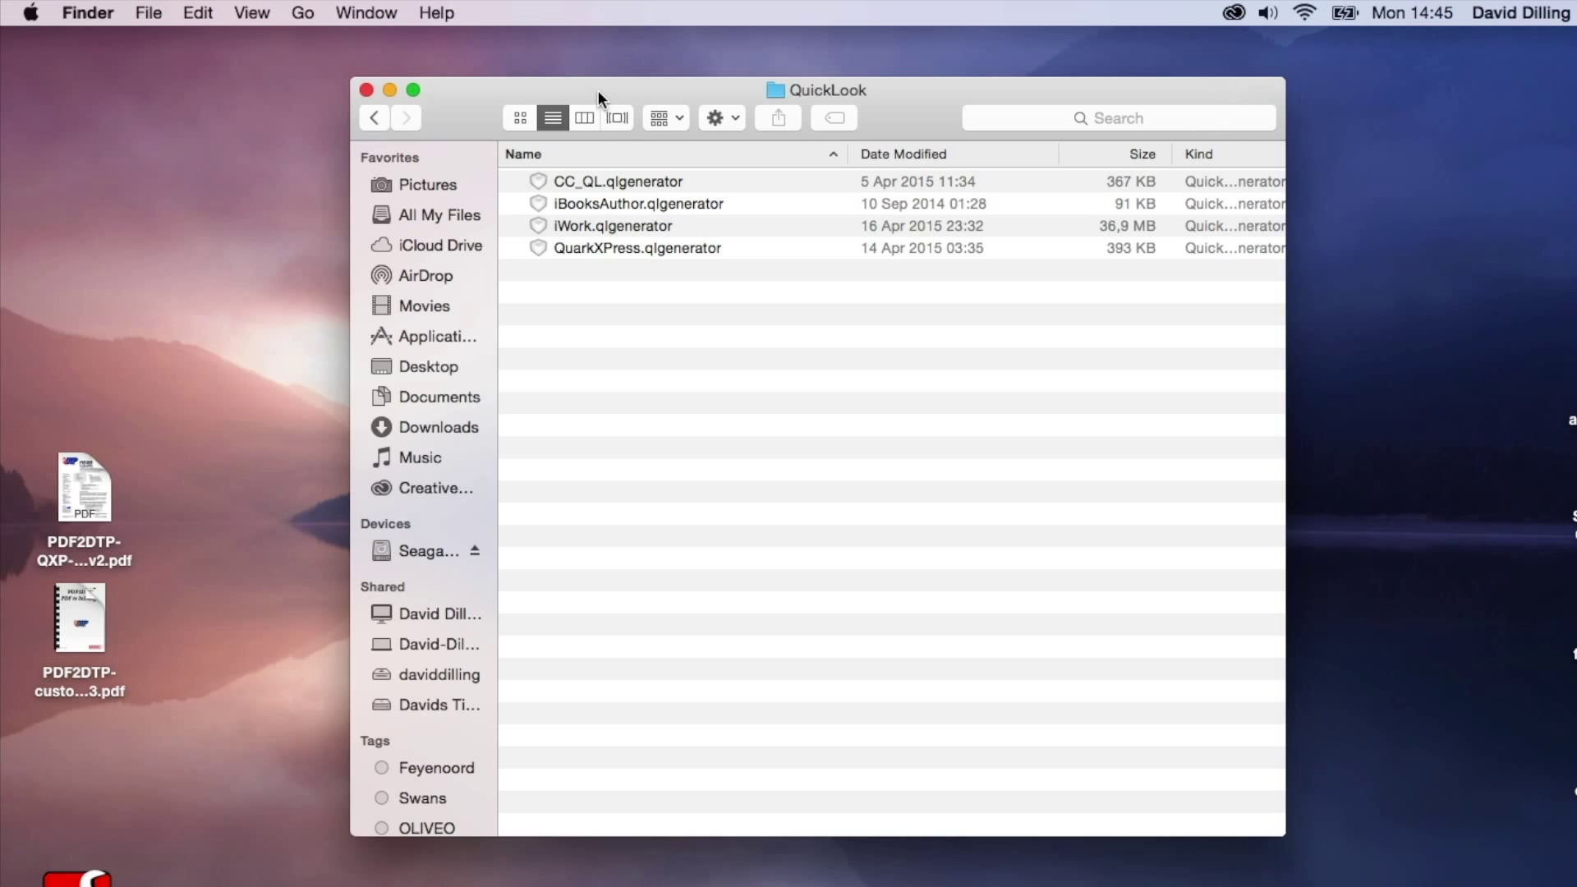
drag(598, 91, 274, 61)
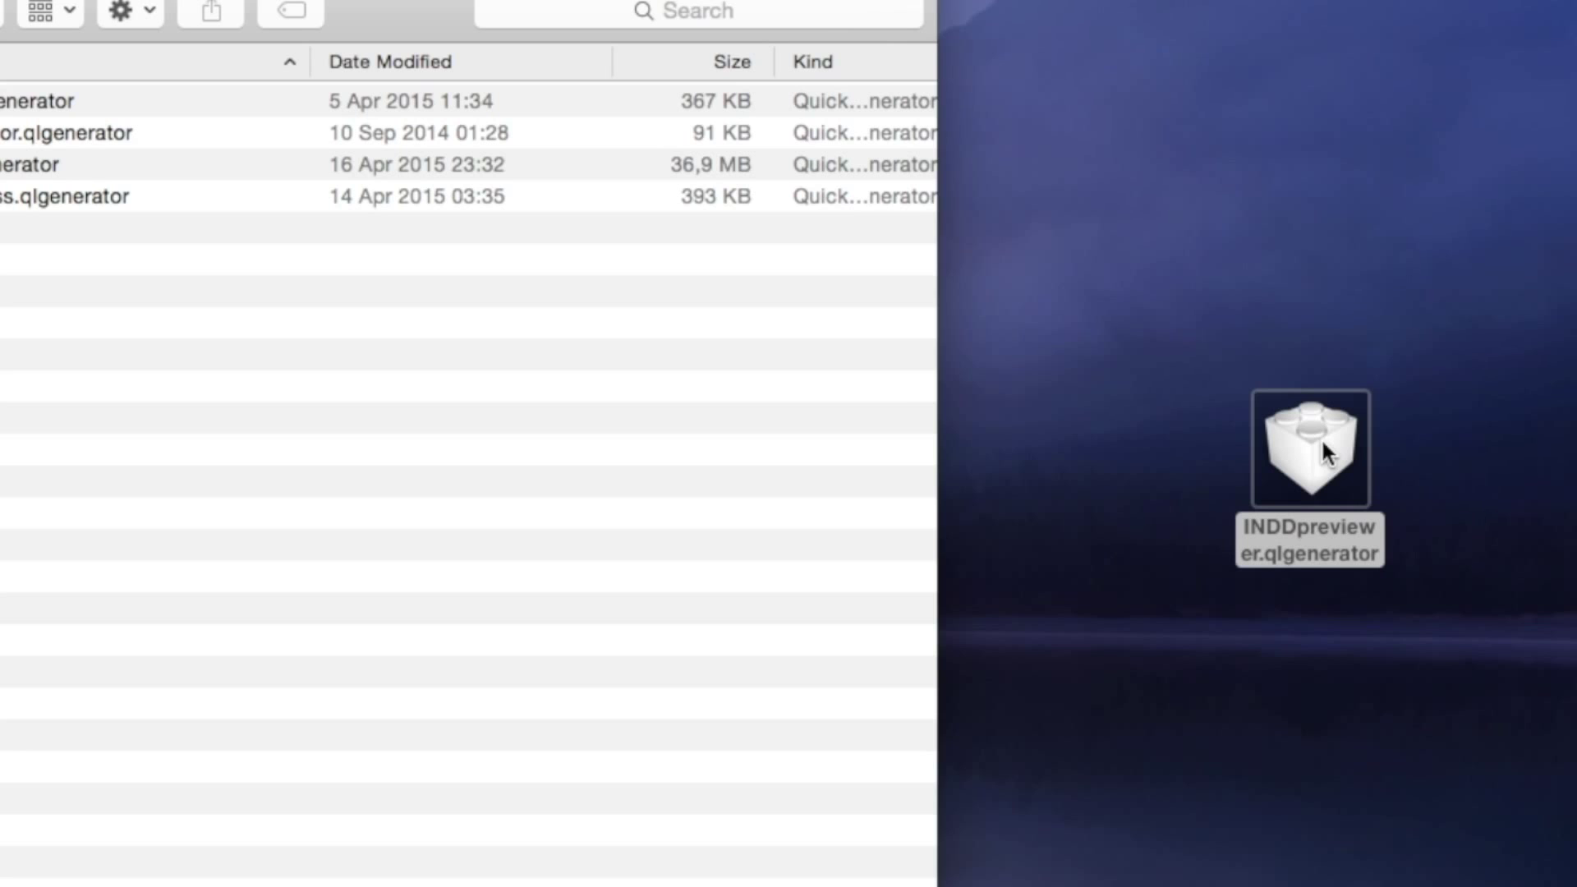
drag(1321, 437, 491, 372)
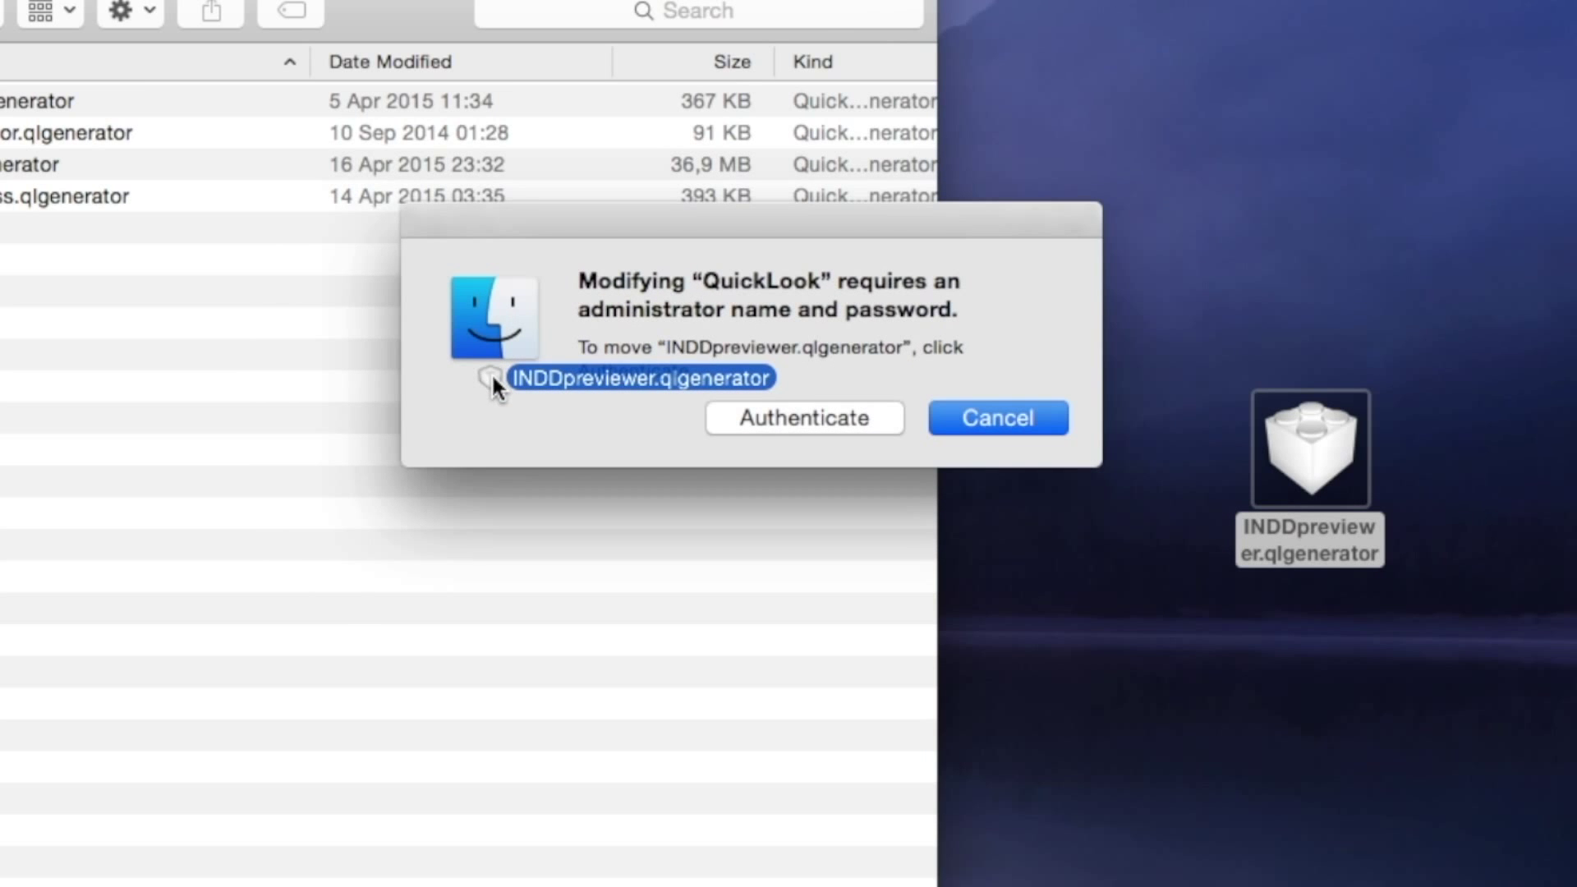
click(802, 424)
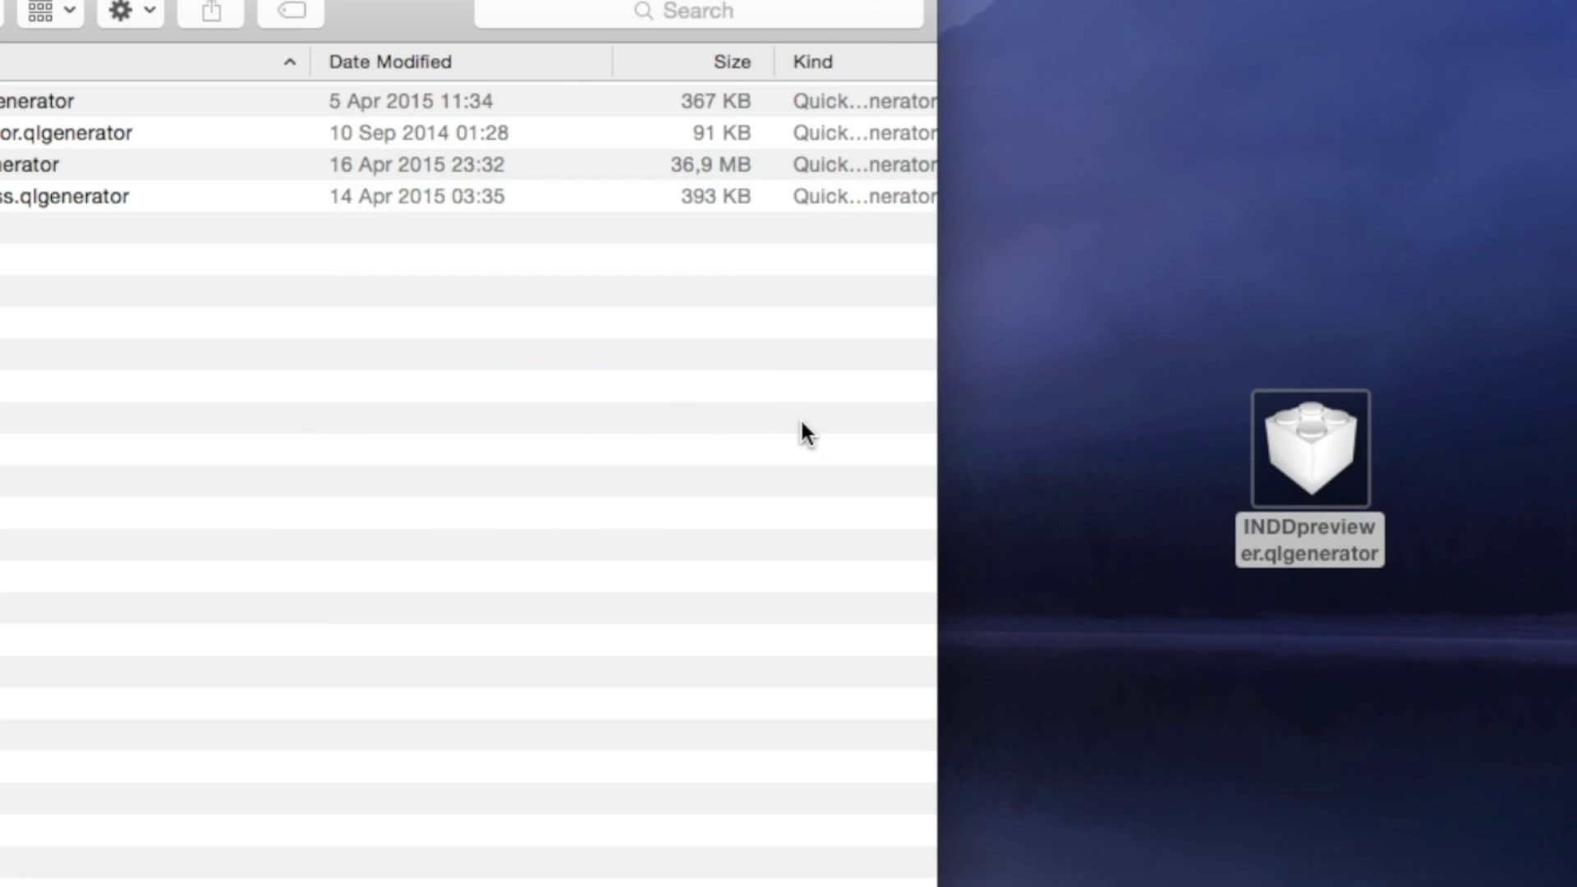
text(••••••)
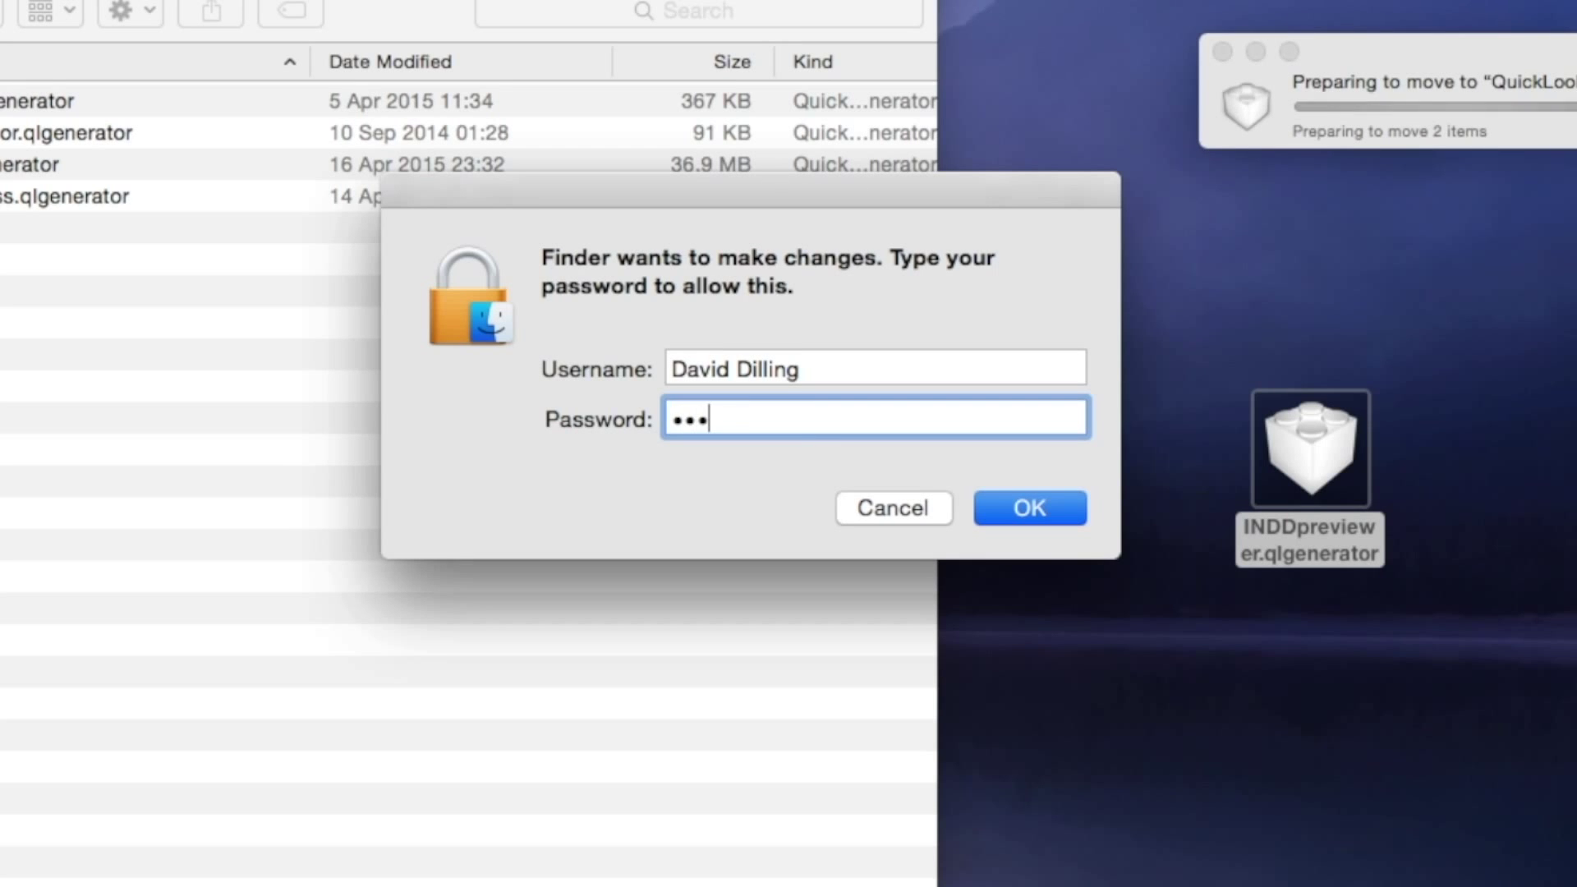
key(Return)
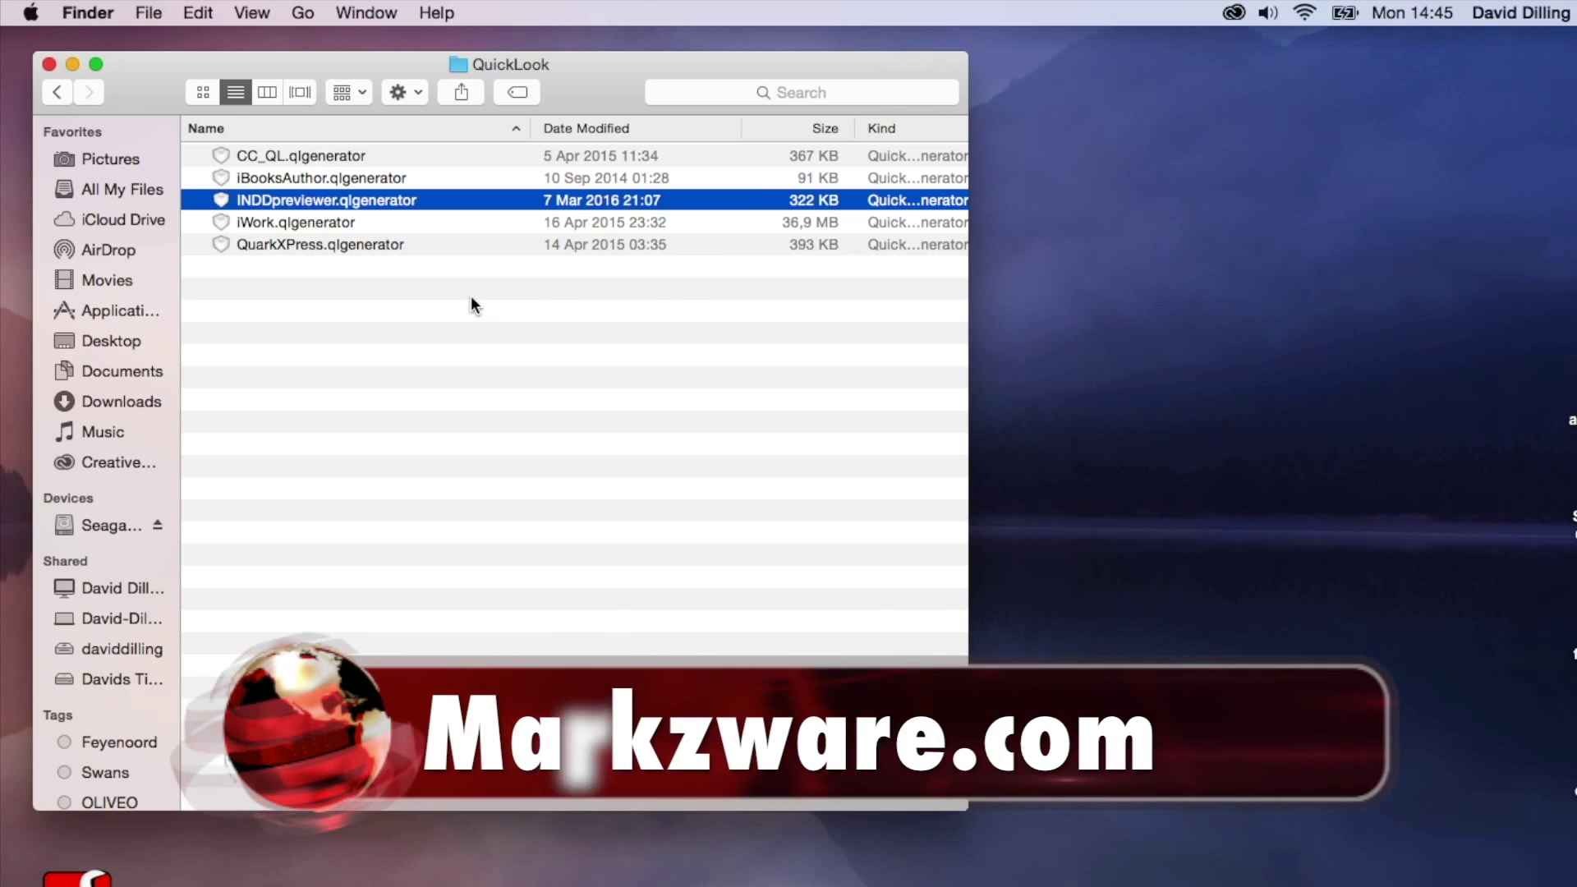
Close the QuickLook window and go to the INDDpreviewer TESTs folder.
click(50, 65)
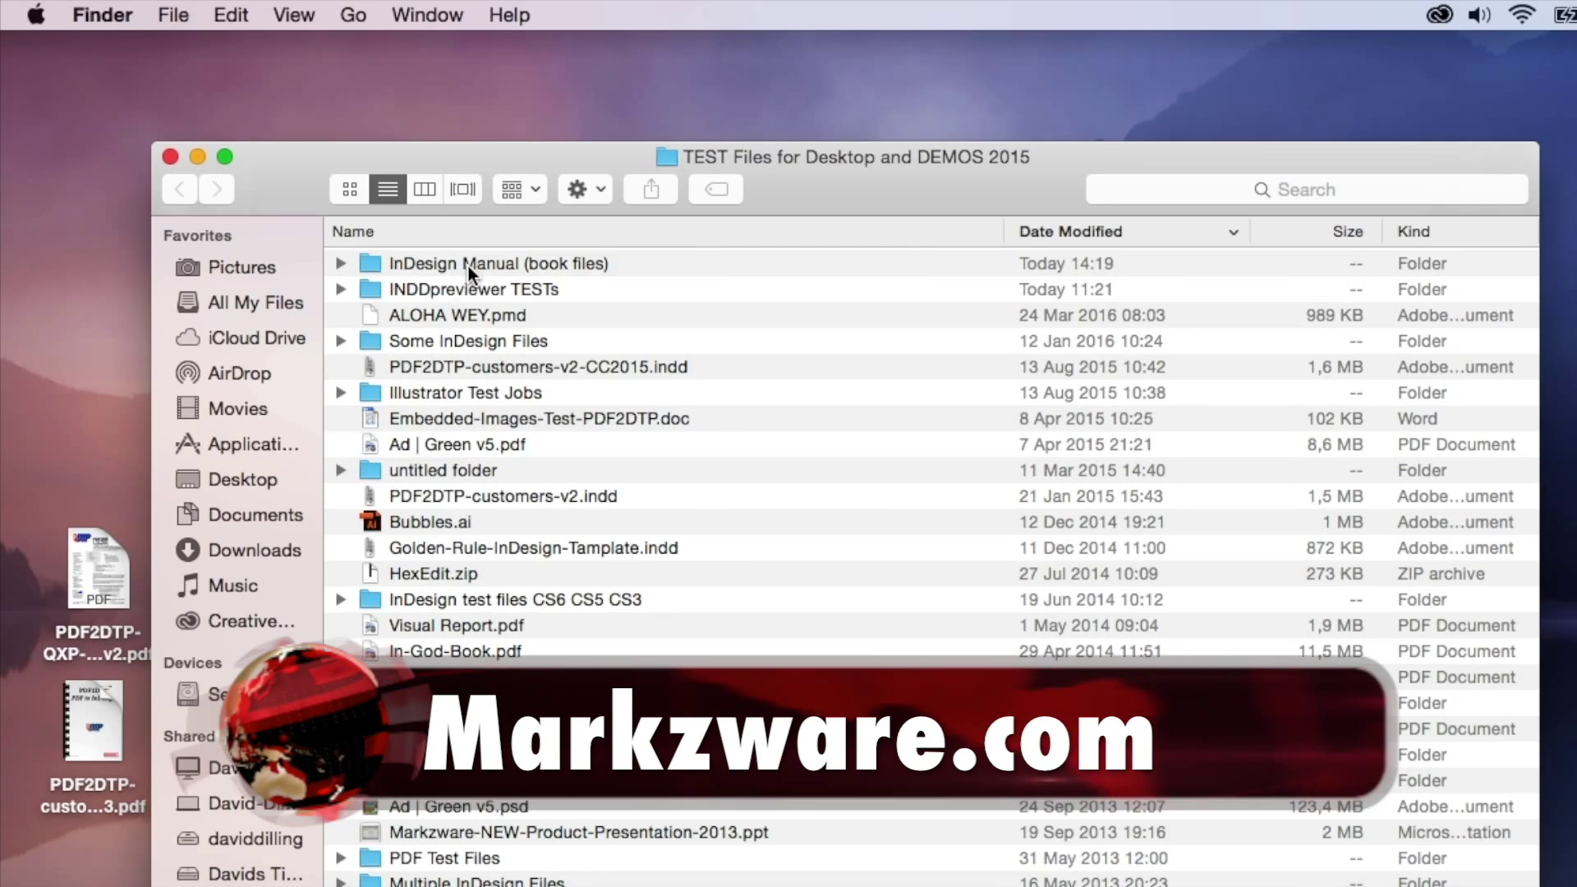
double_click(400, 226)
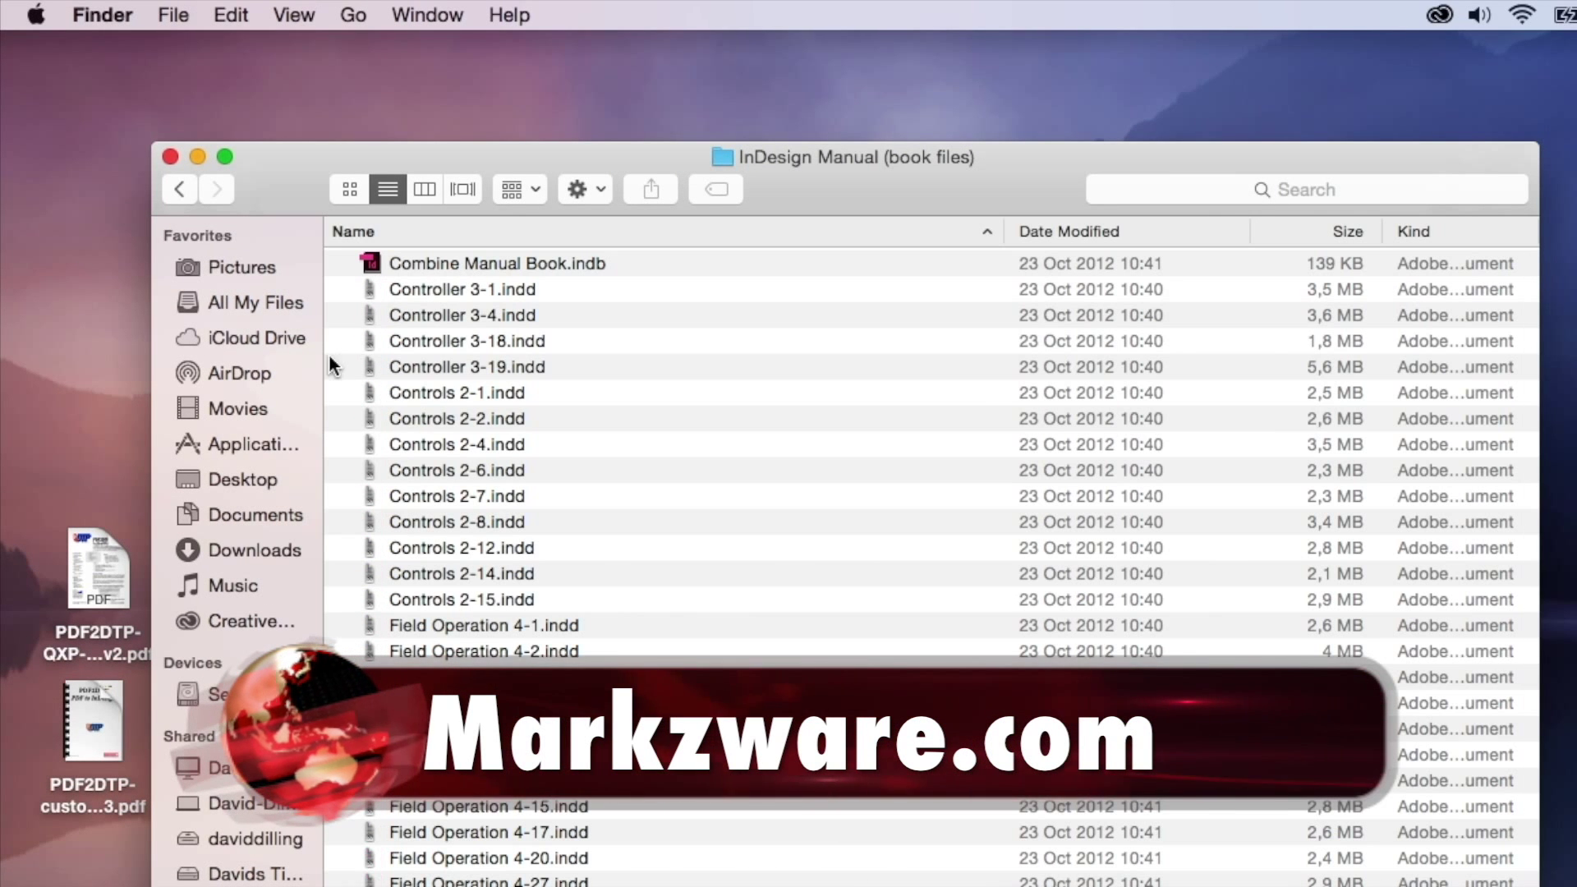
click(179, 190)
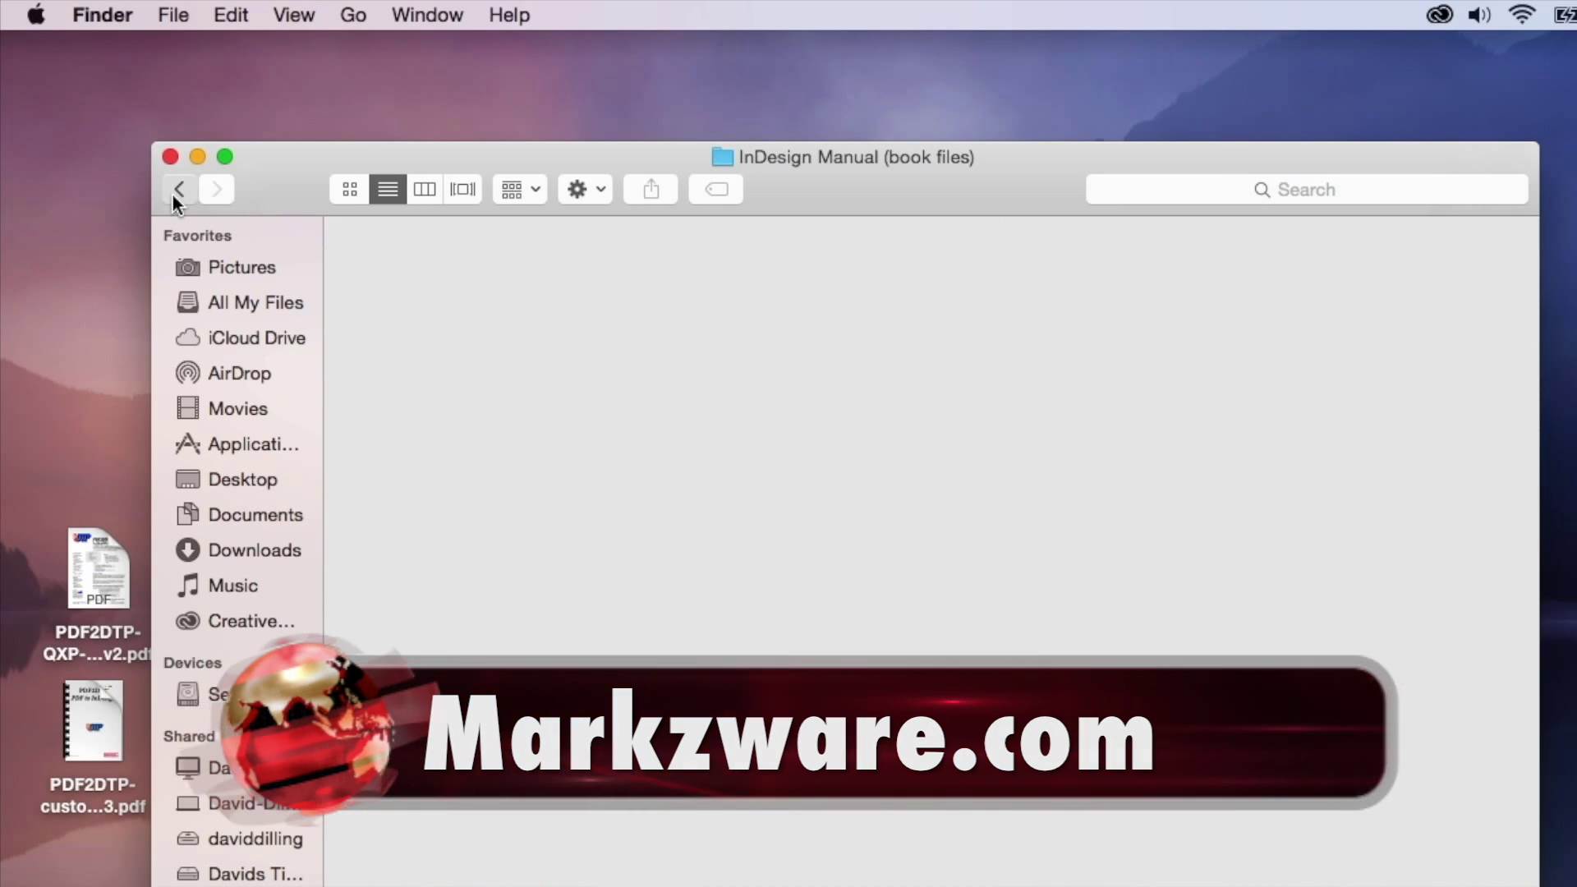
double_click(427, 294)
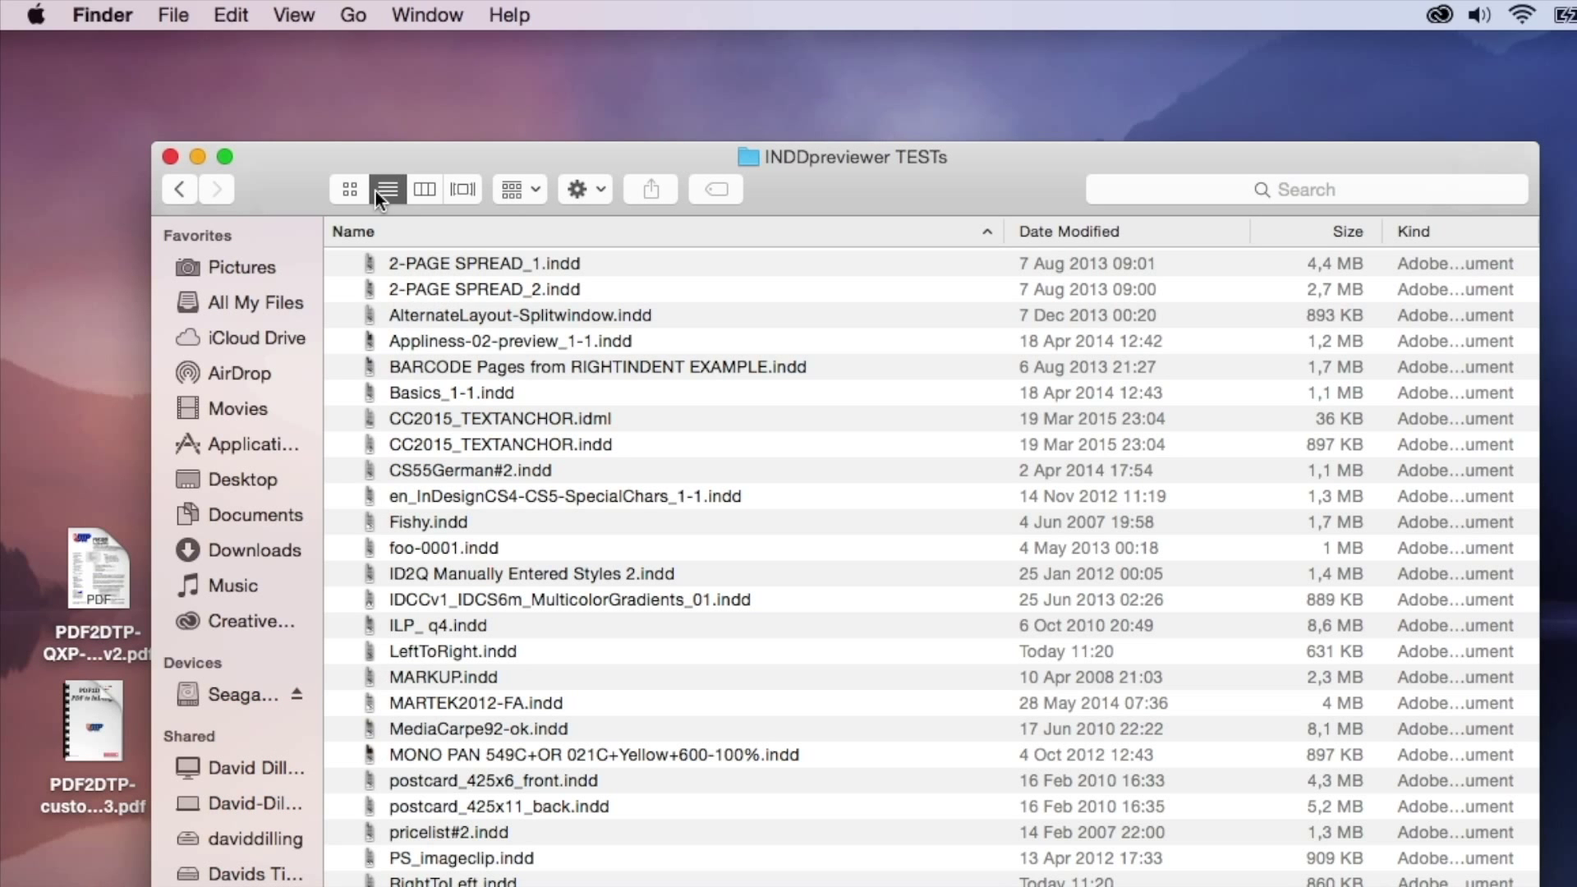
Show the .indd and .idml files as icons and bring up the gear Action menu.
click(345, 194)
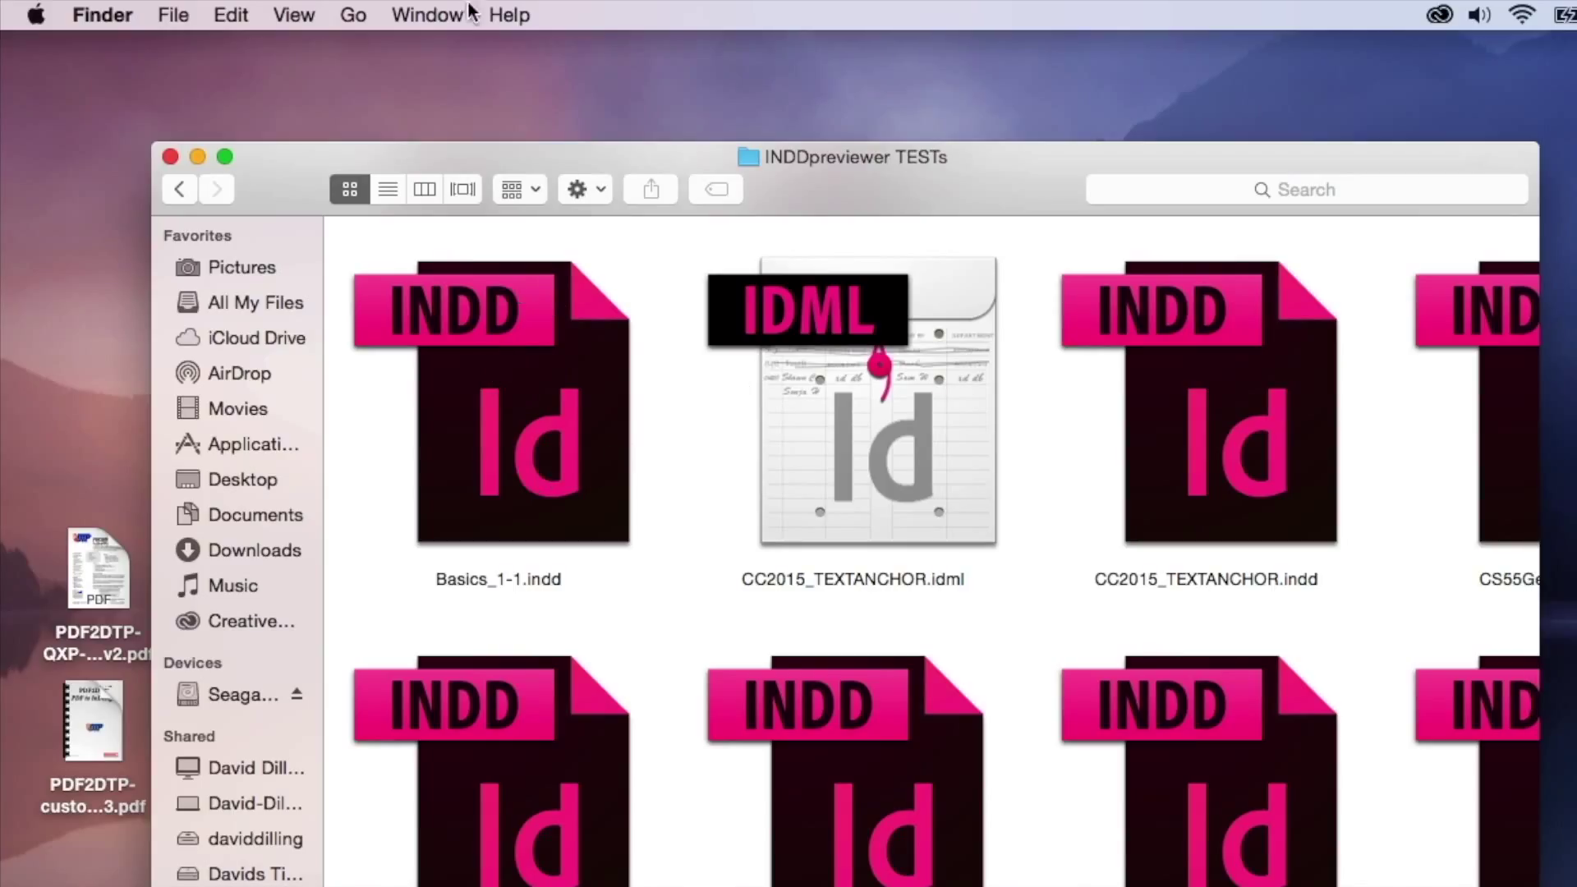
click(351, 12)
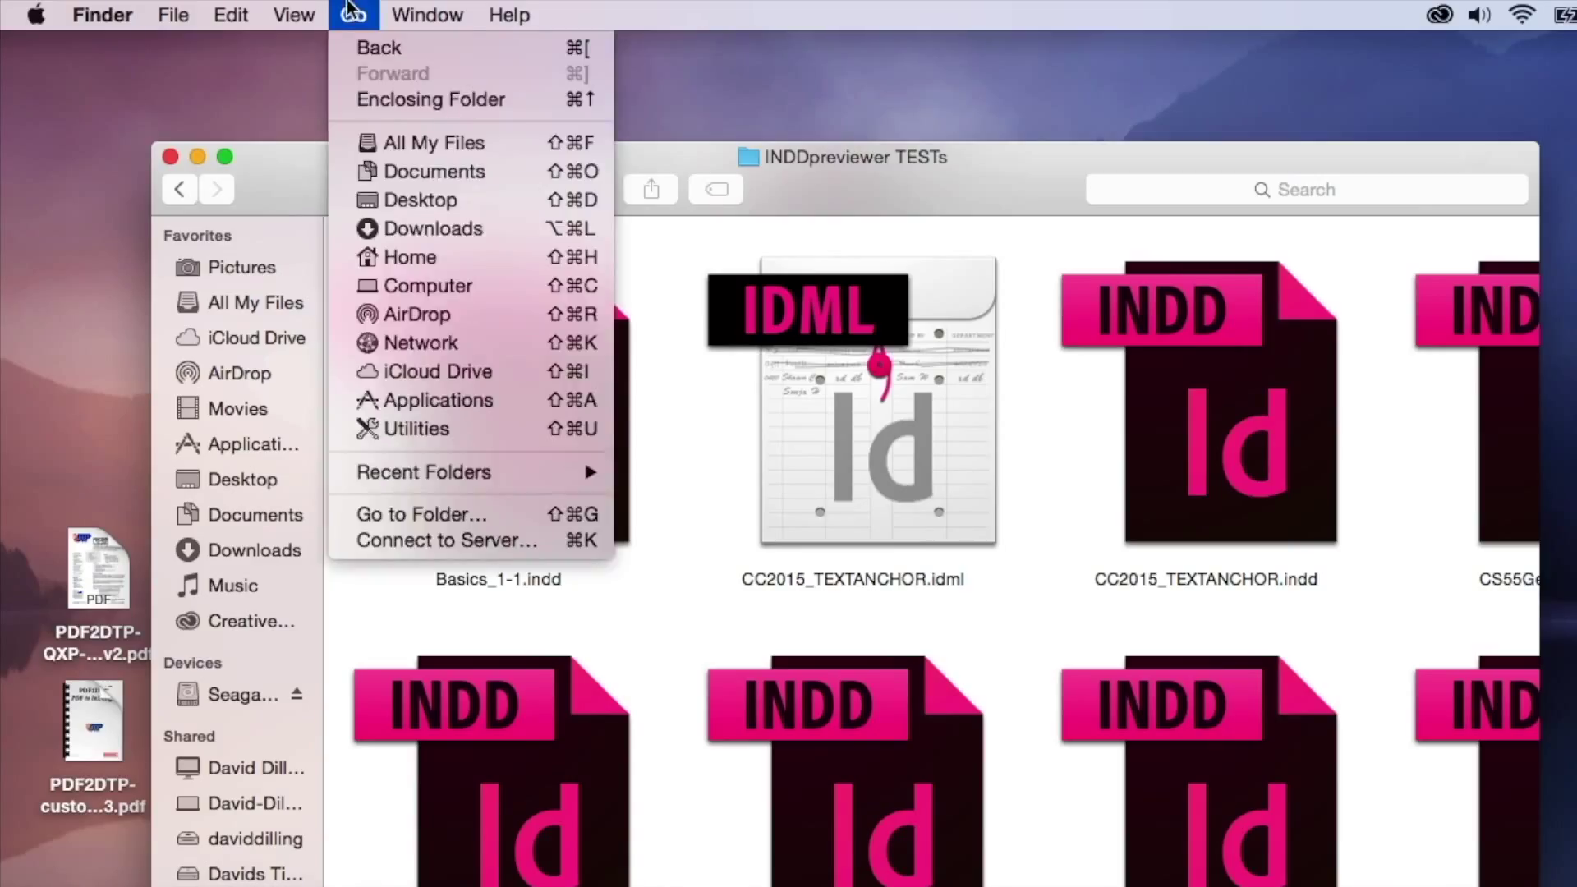
click(911, 176)
click(587, 184)
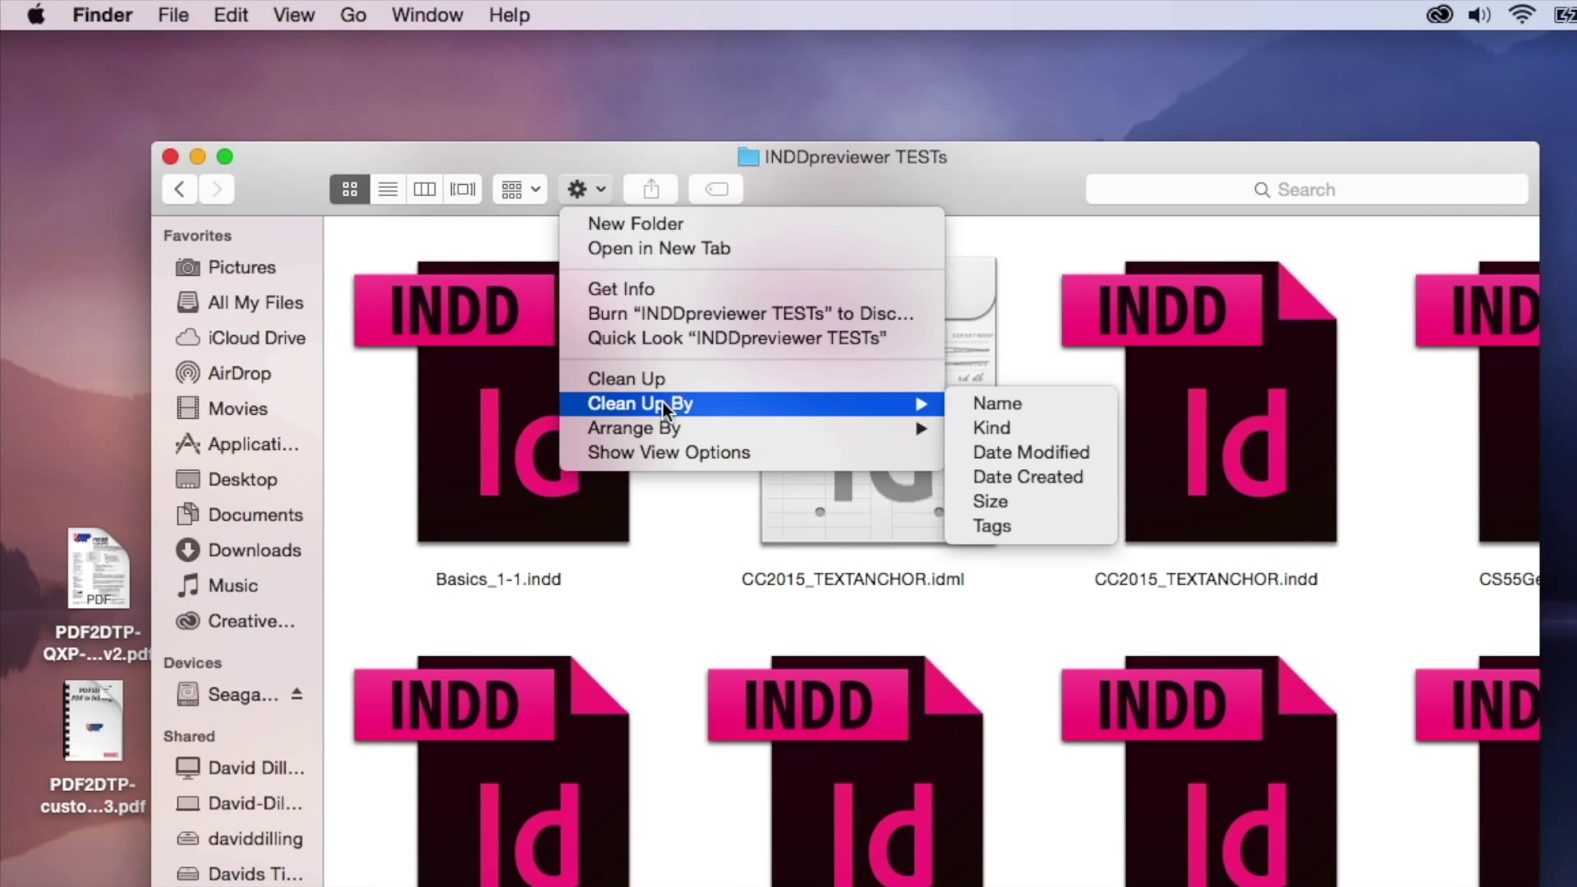
click(662, 453)
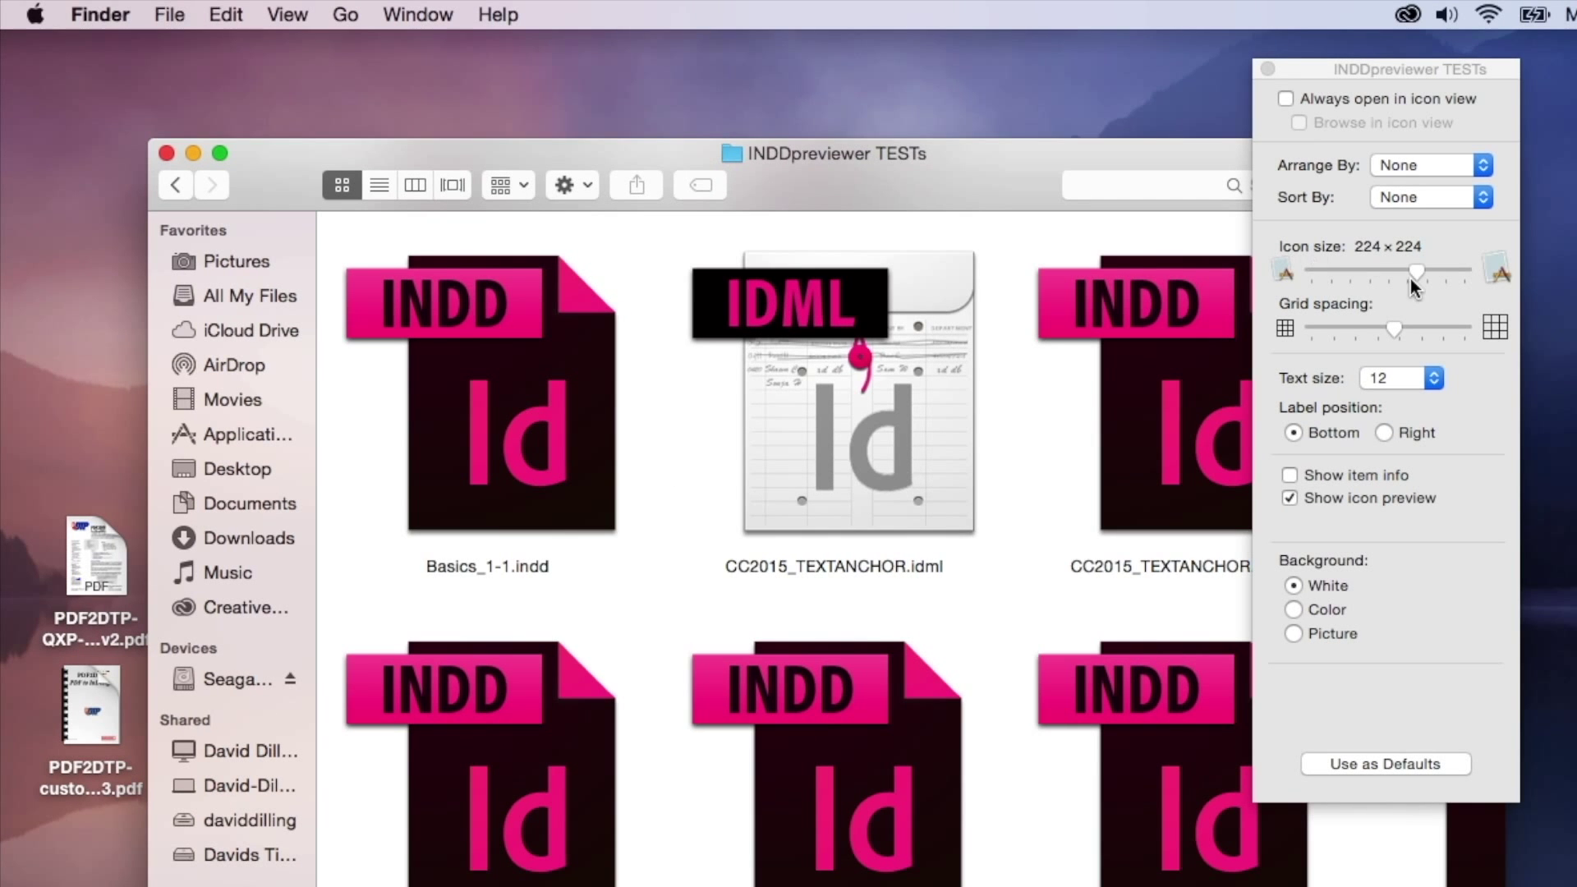
drag(1418, 271, 1433, 272)
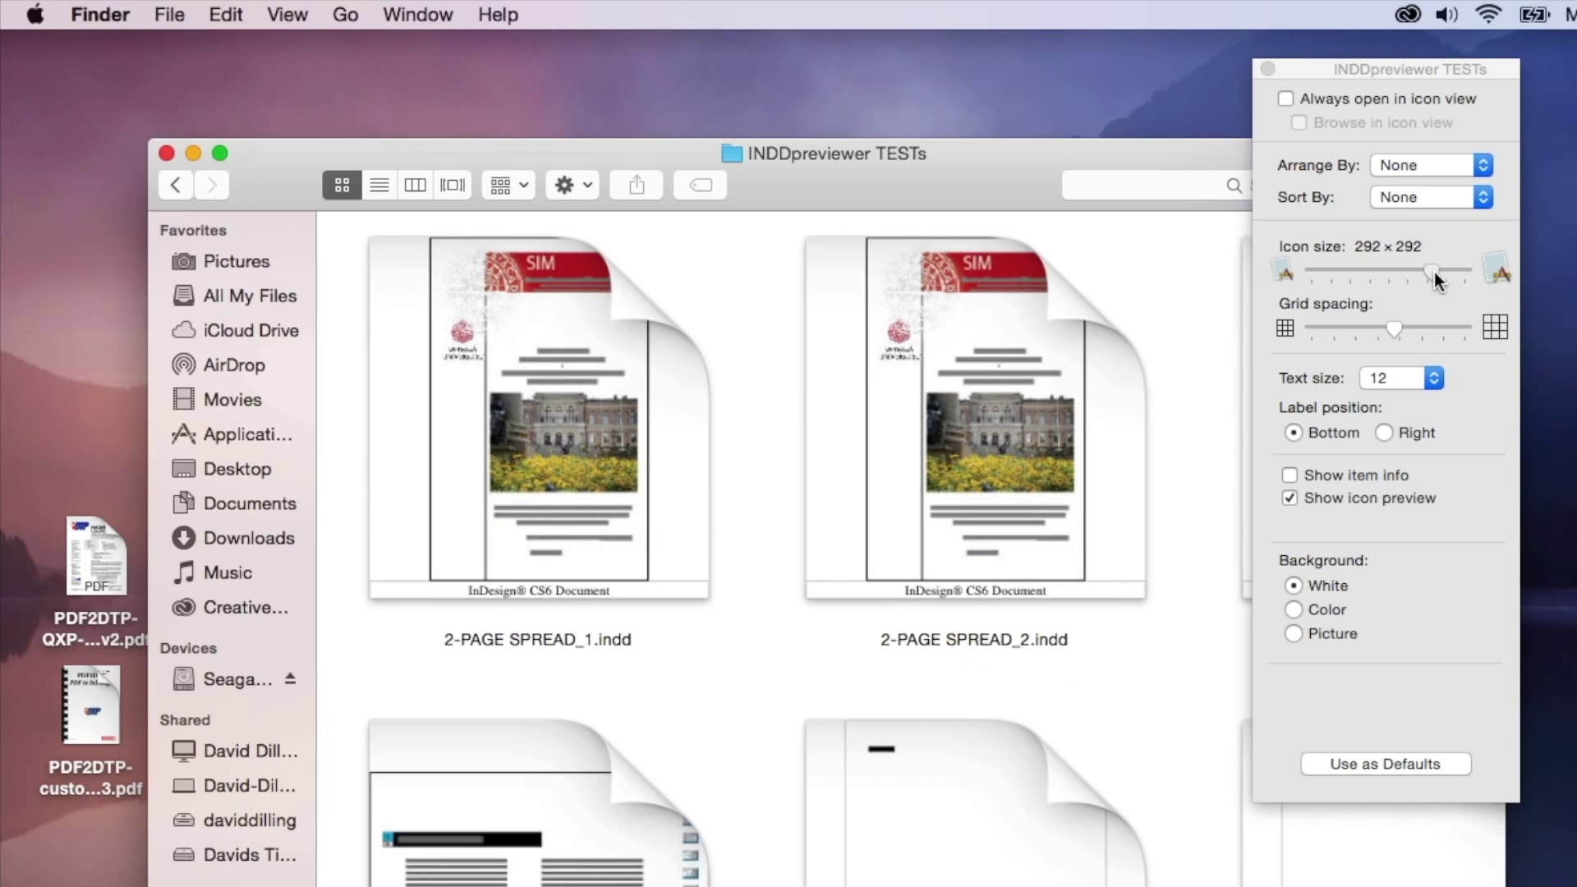
click(1267, 68)
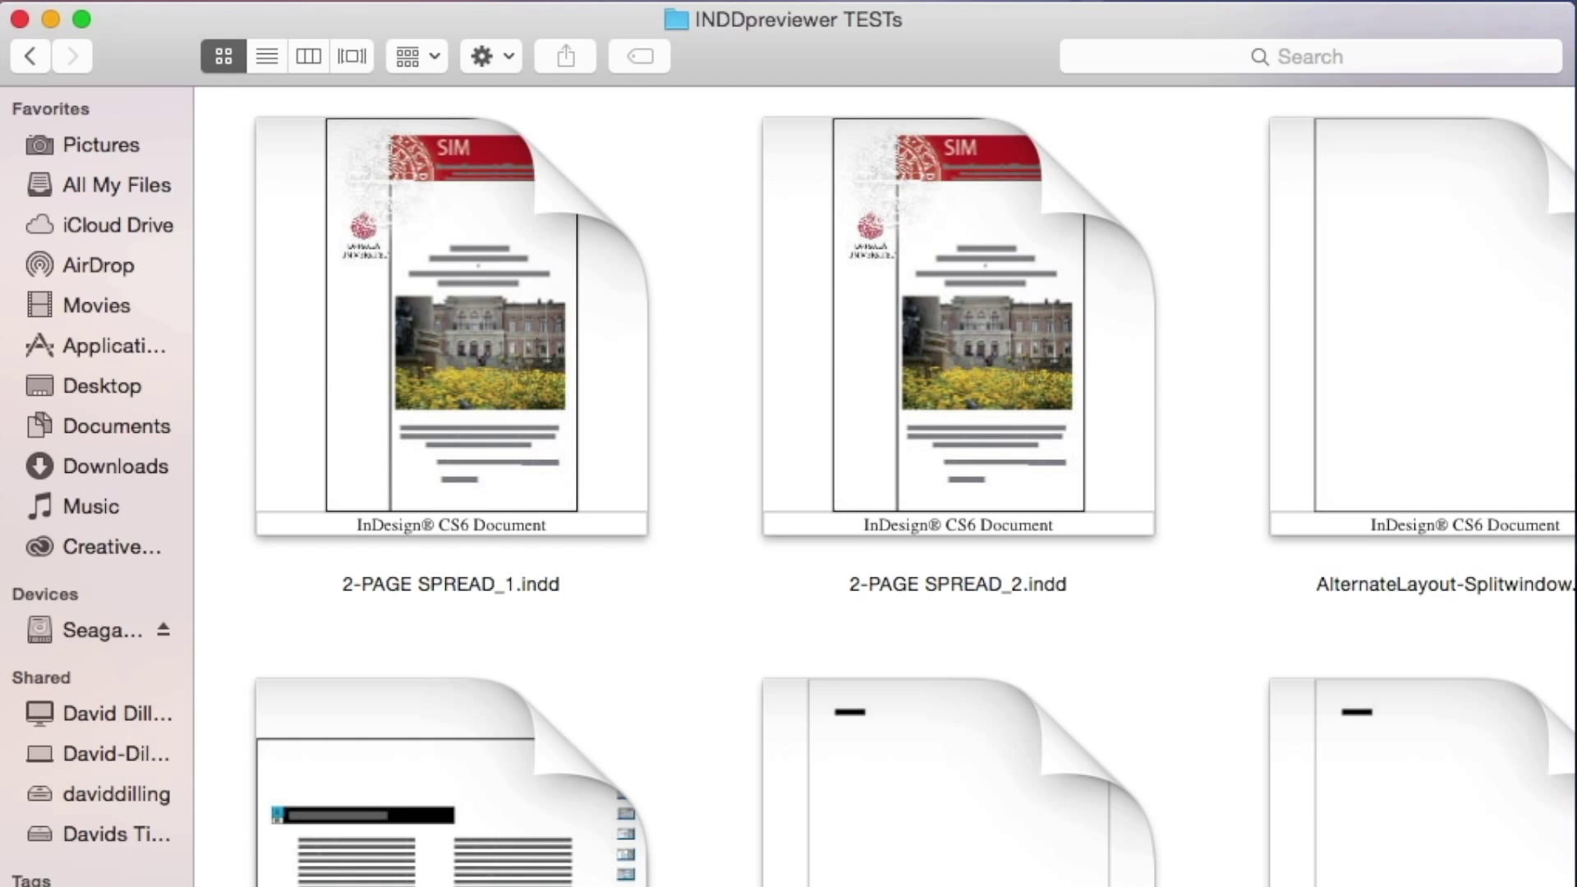
scroll(885, 484, down, 3)
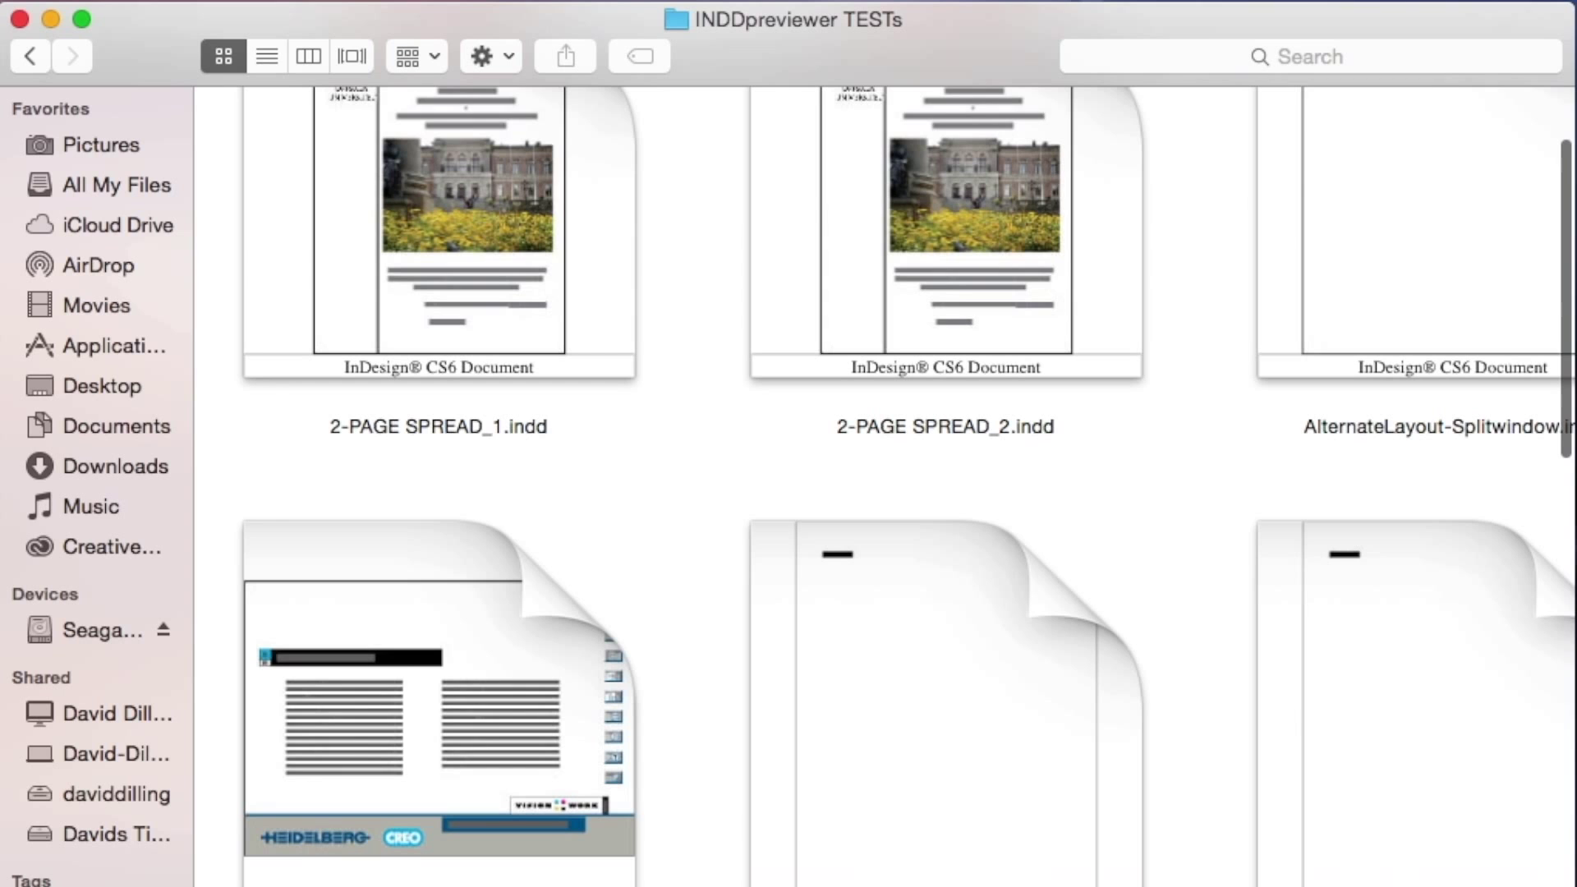
click(934, 278)
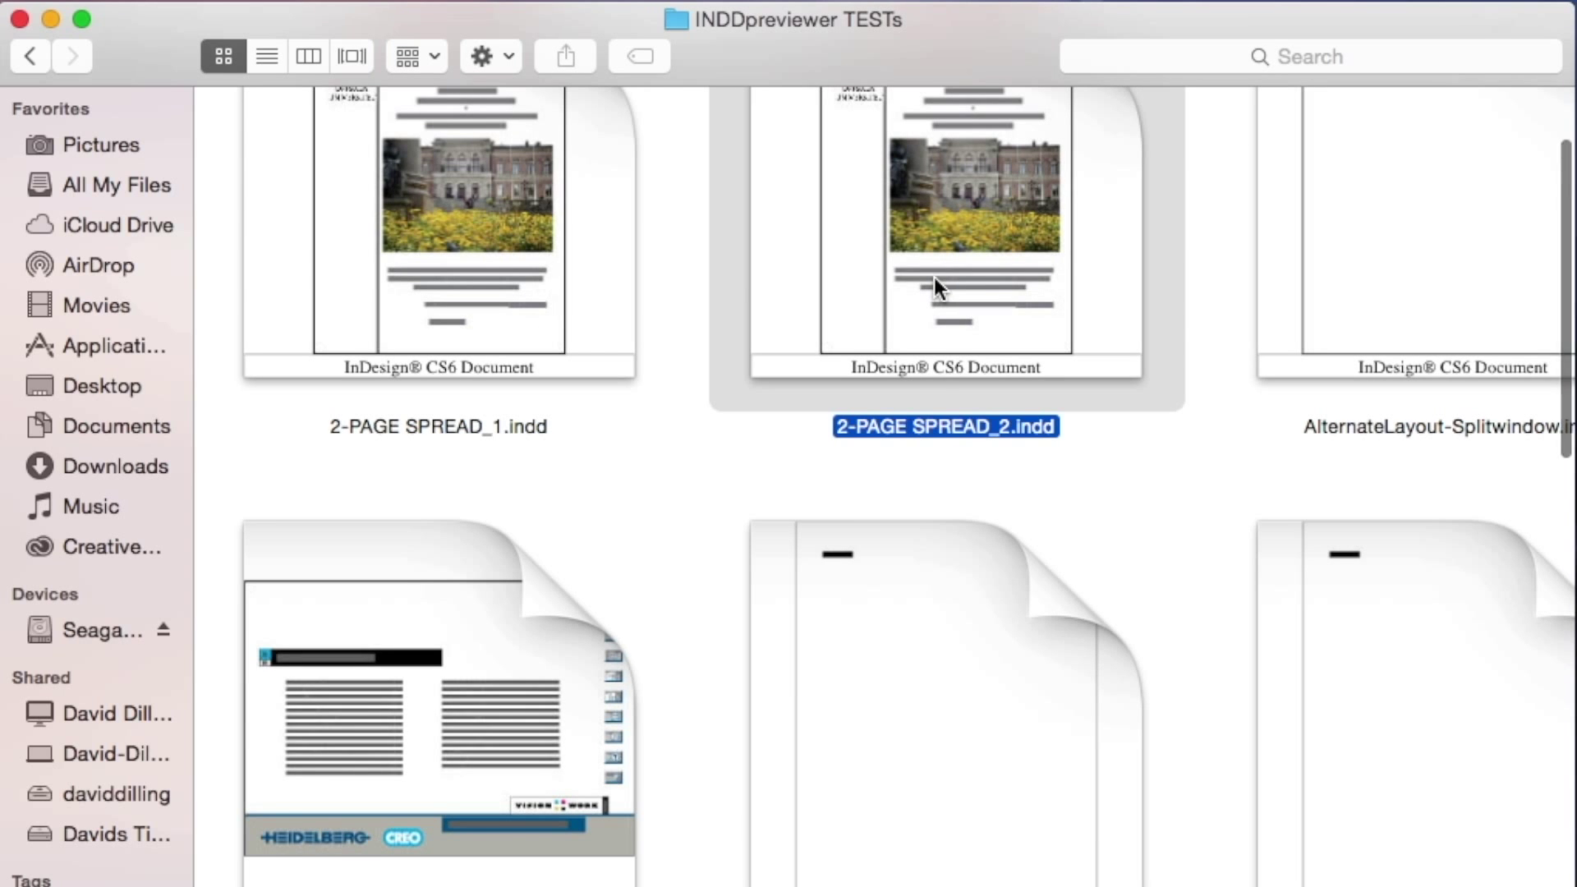
scroll(940, 391, up, 3)
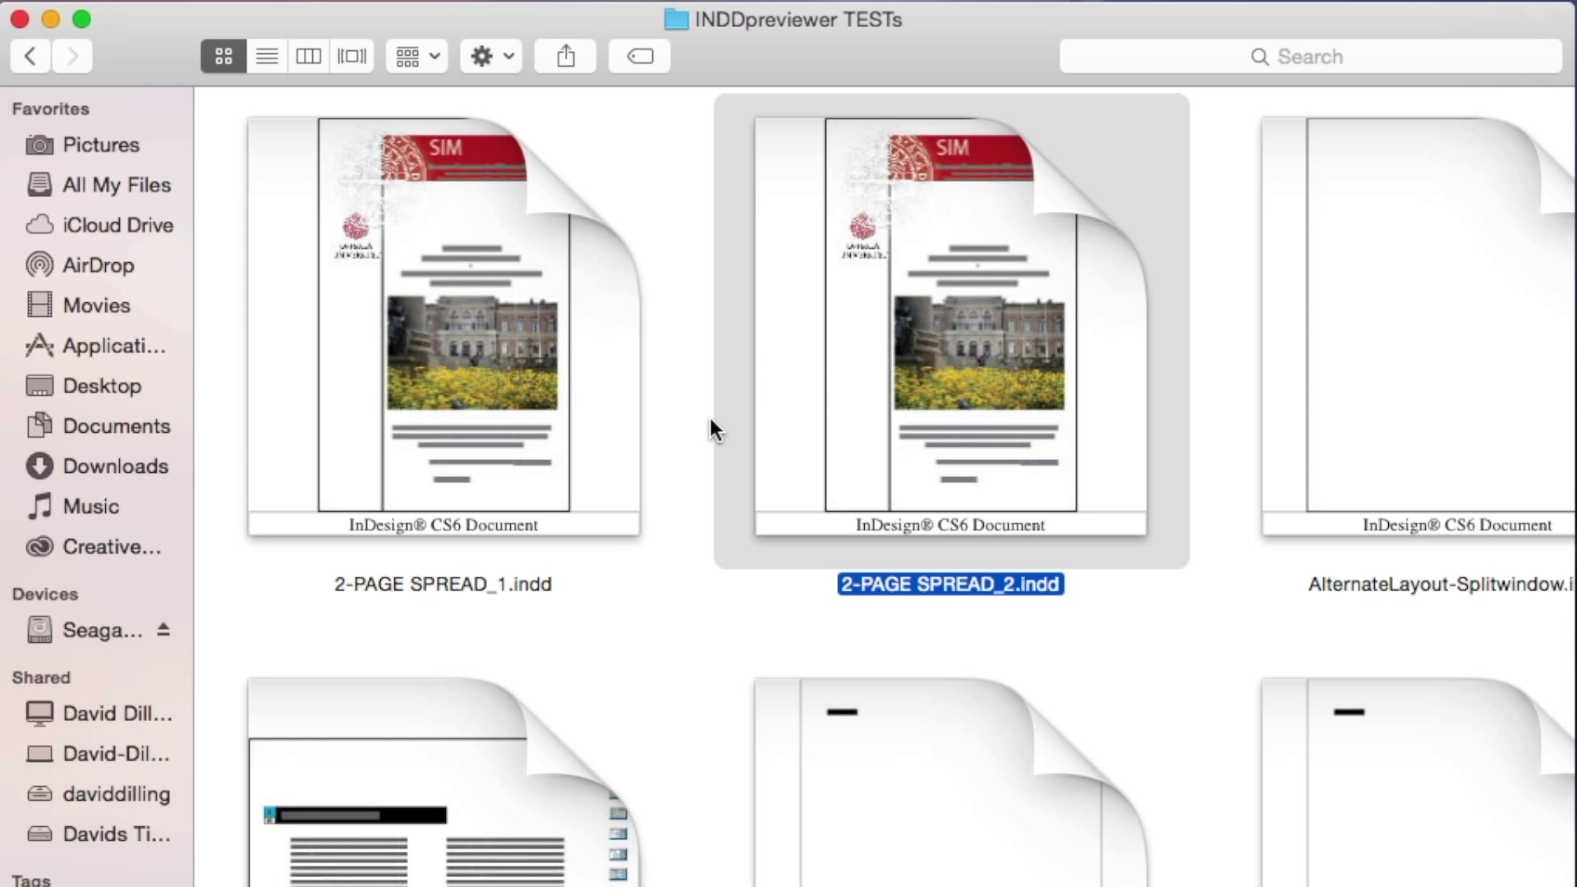
scroll(688, 443, right, 10)
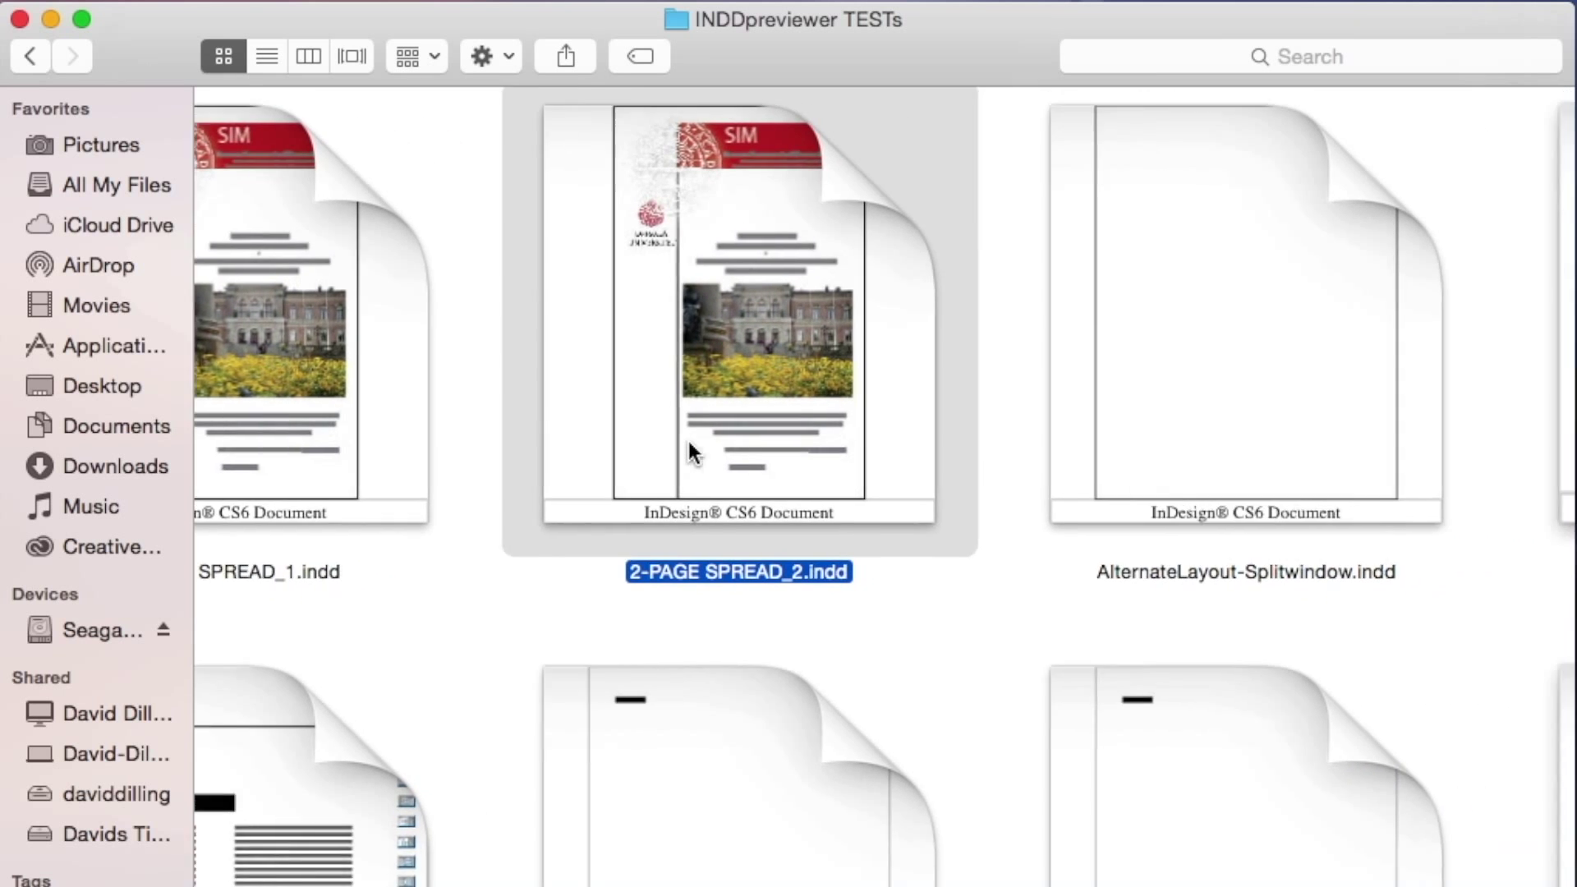
scroll(689, 441, right, 3)
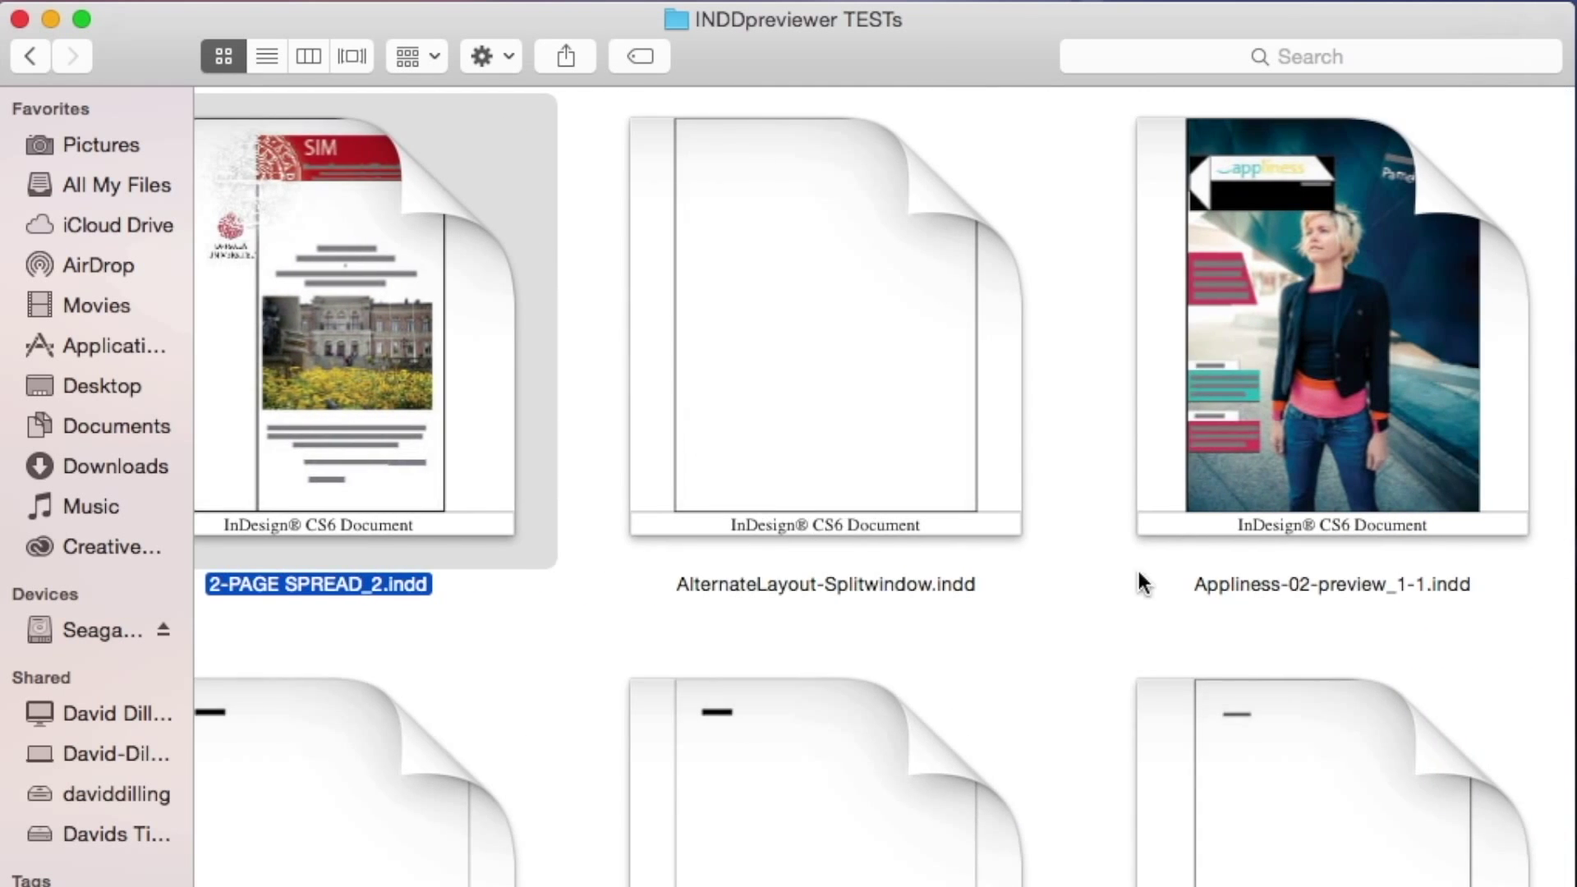
scroll(1270, 526, down, 5)
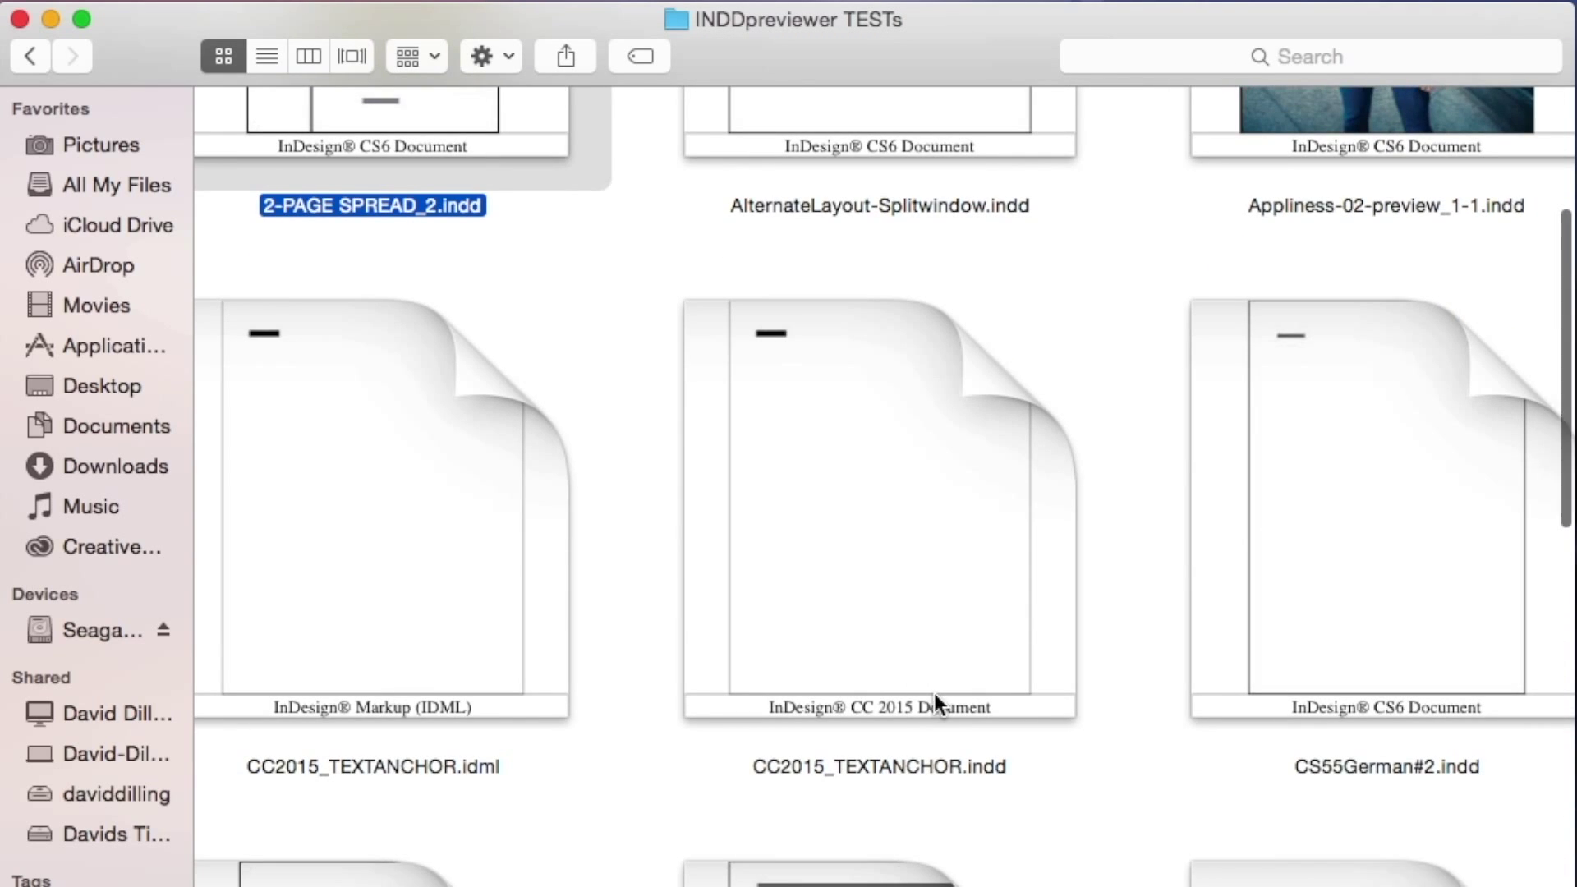
scroll(934, 693, down, 1)
scroll(934, 694, left, 4)
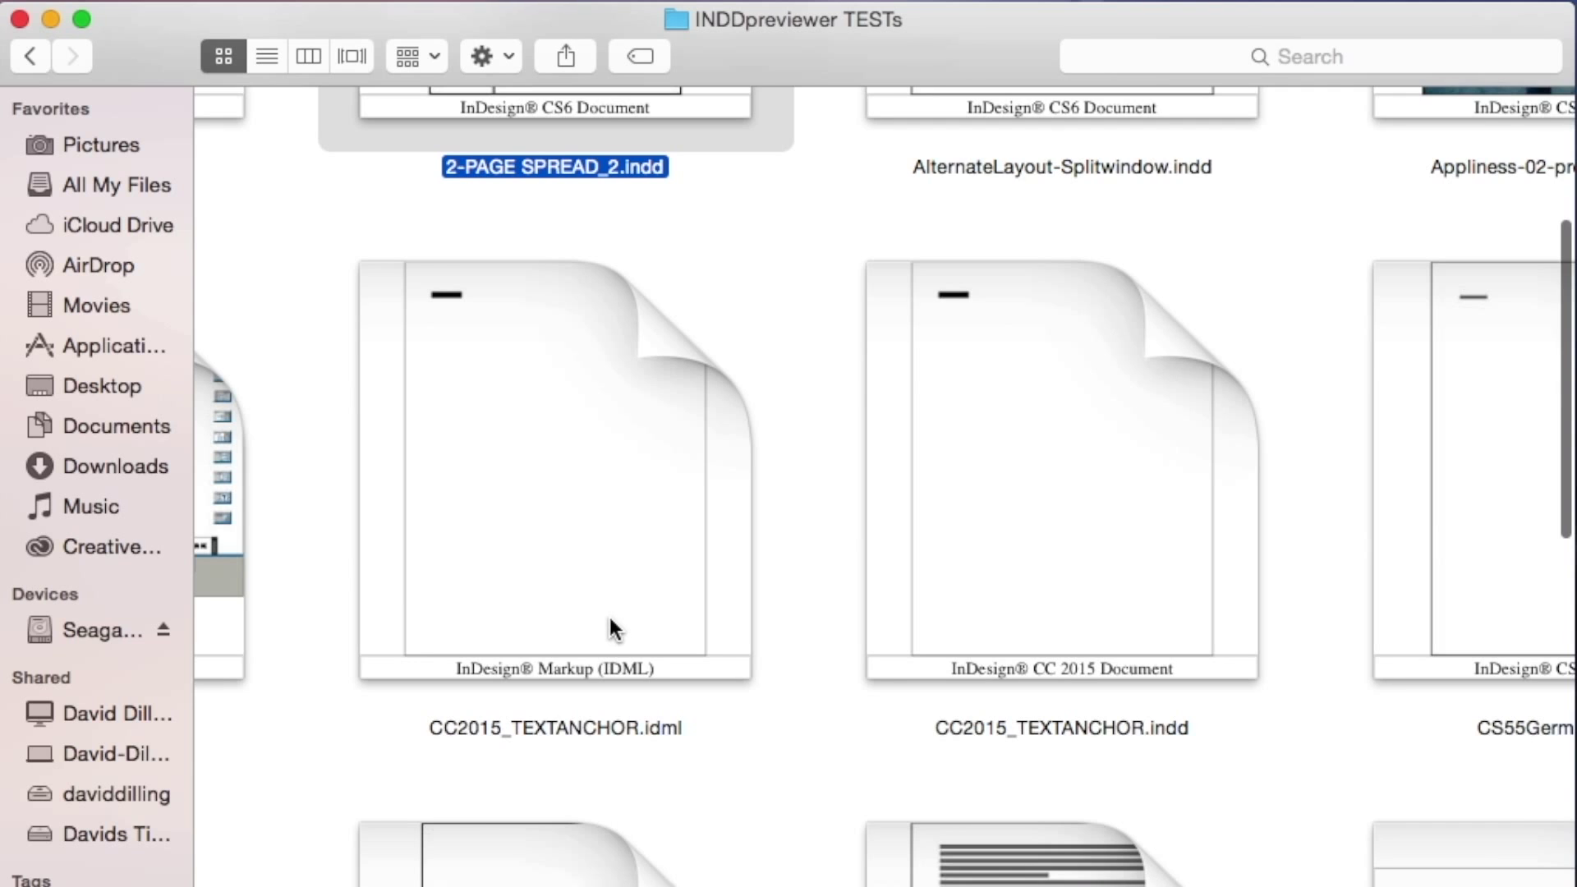
scroll(609, 627, left, 8)
scroll(465, 664, up, 5)
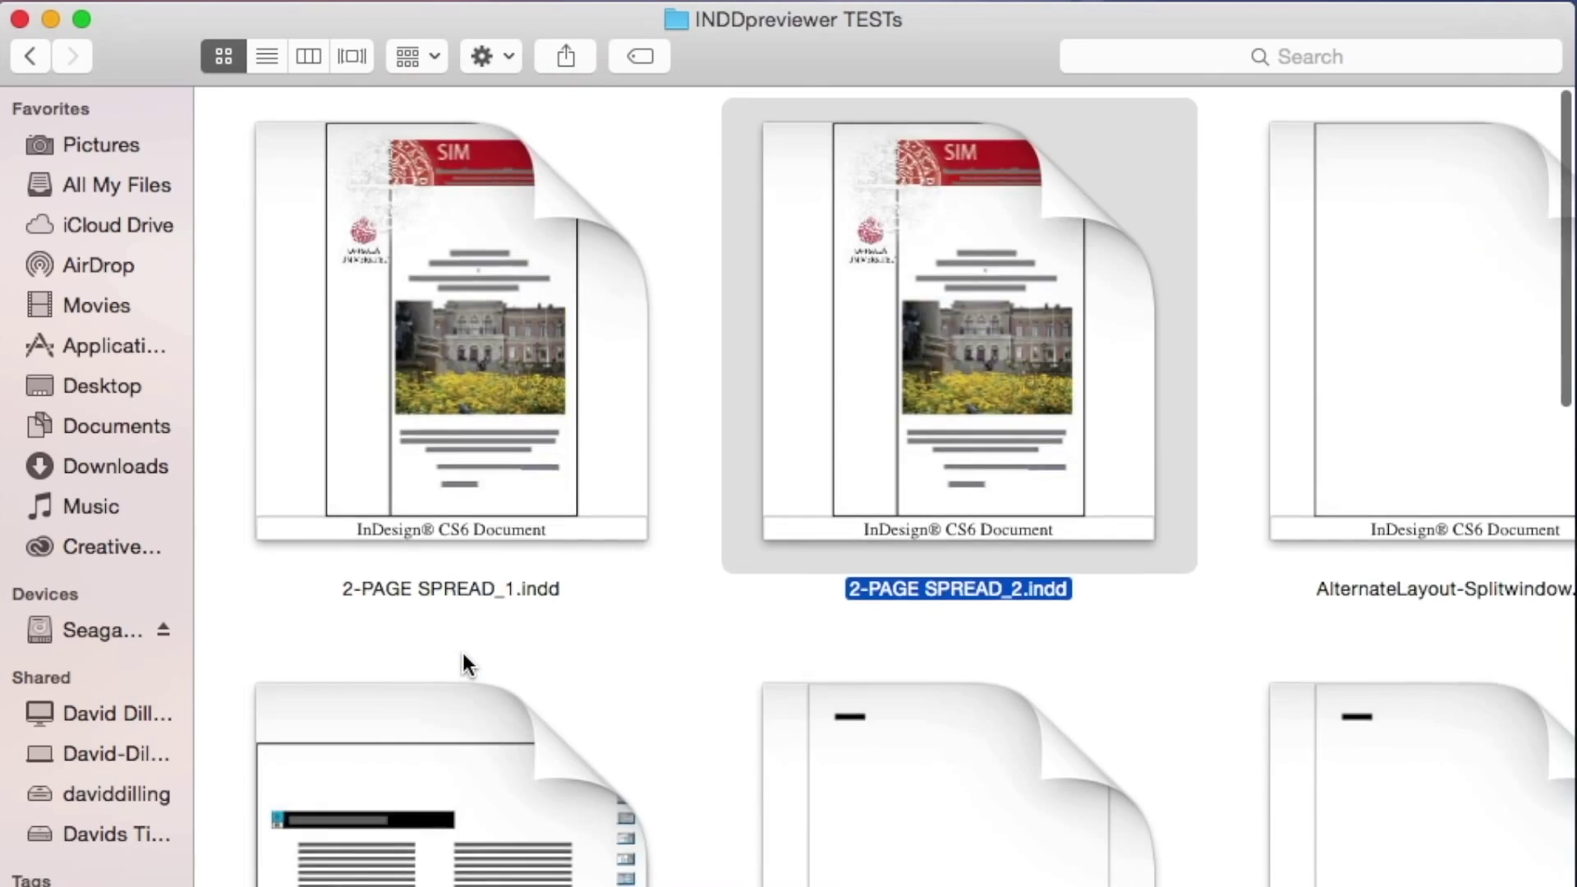
Quick Look the 2-PAGE SPREAD_1 file, then close the preview.
click(496, 386)
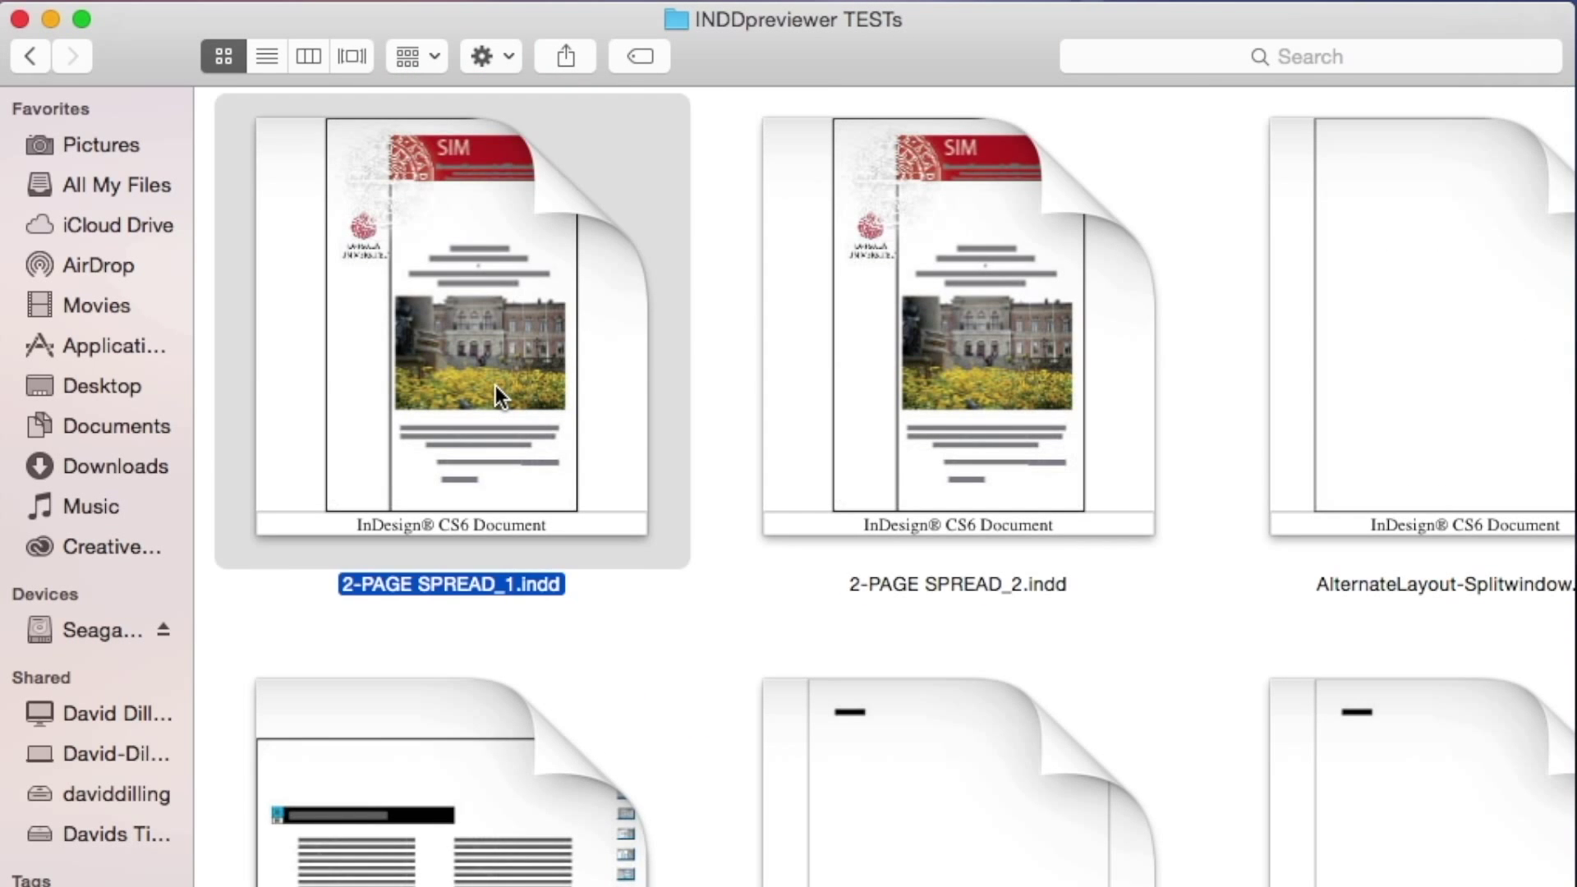
key(space)
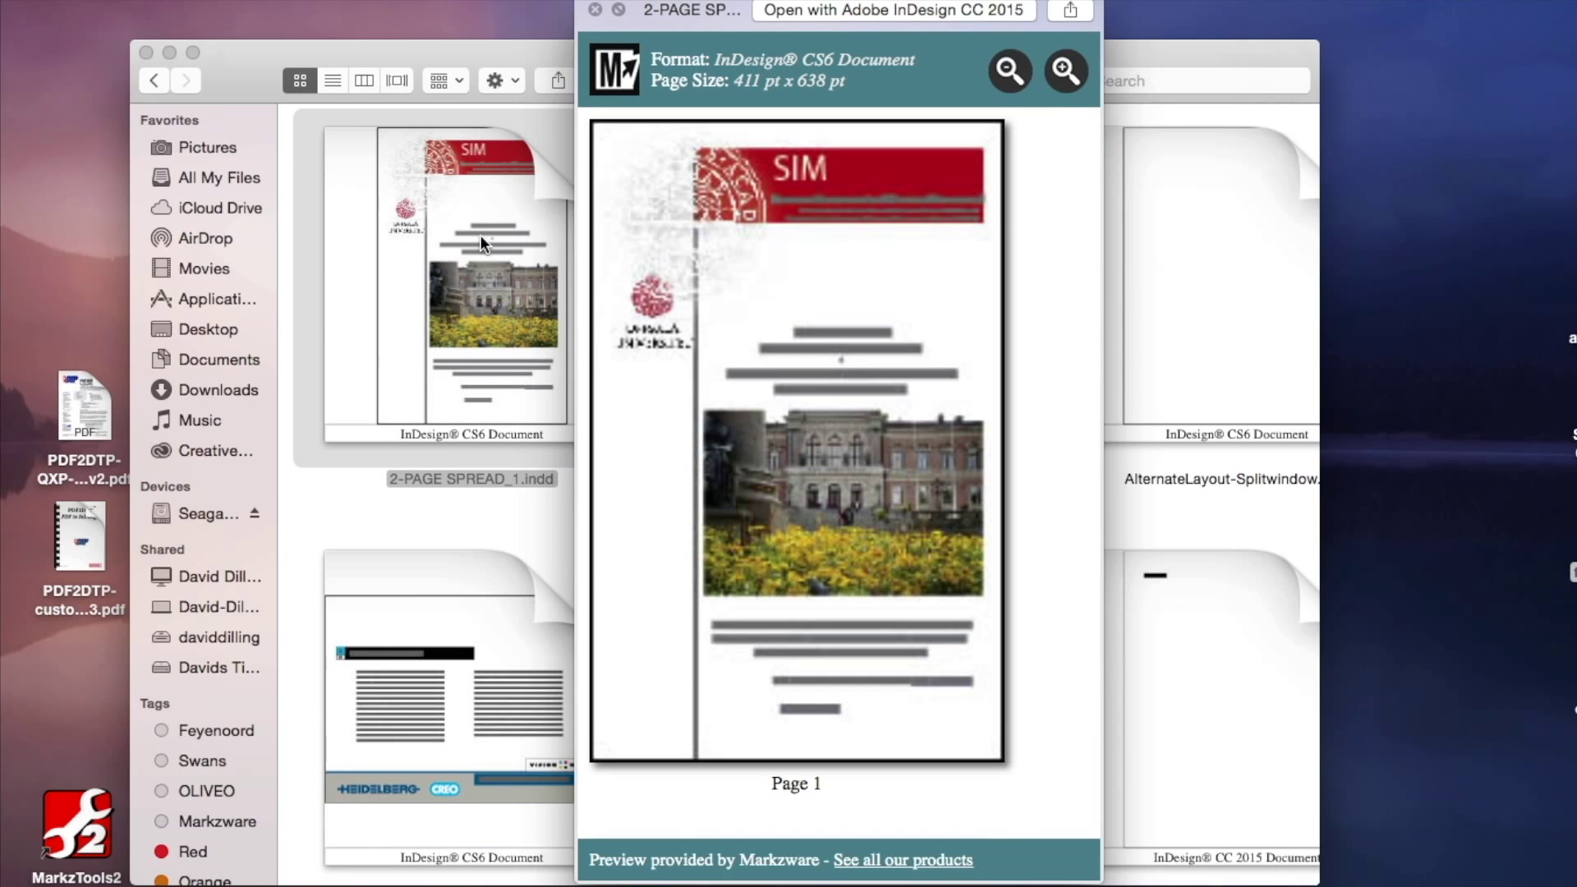
key(space)
Quick Look Basics_1-1.indd and zoom out to see its whole page.
click(488, 883)
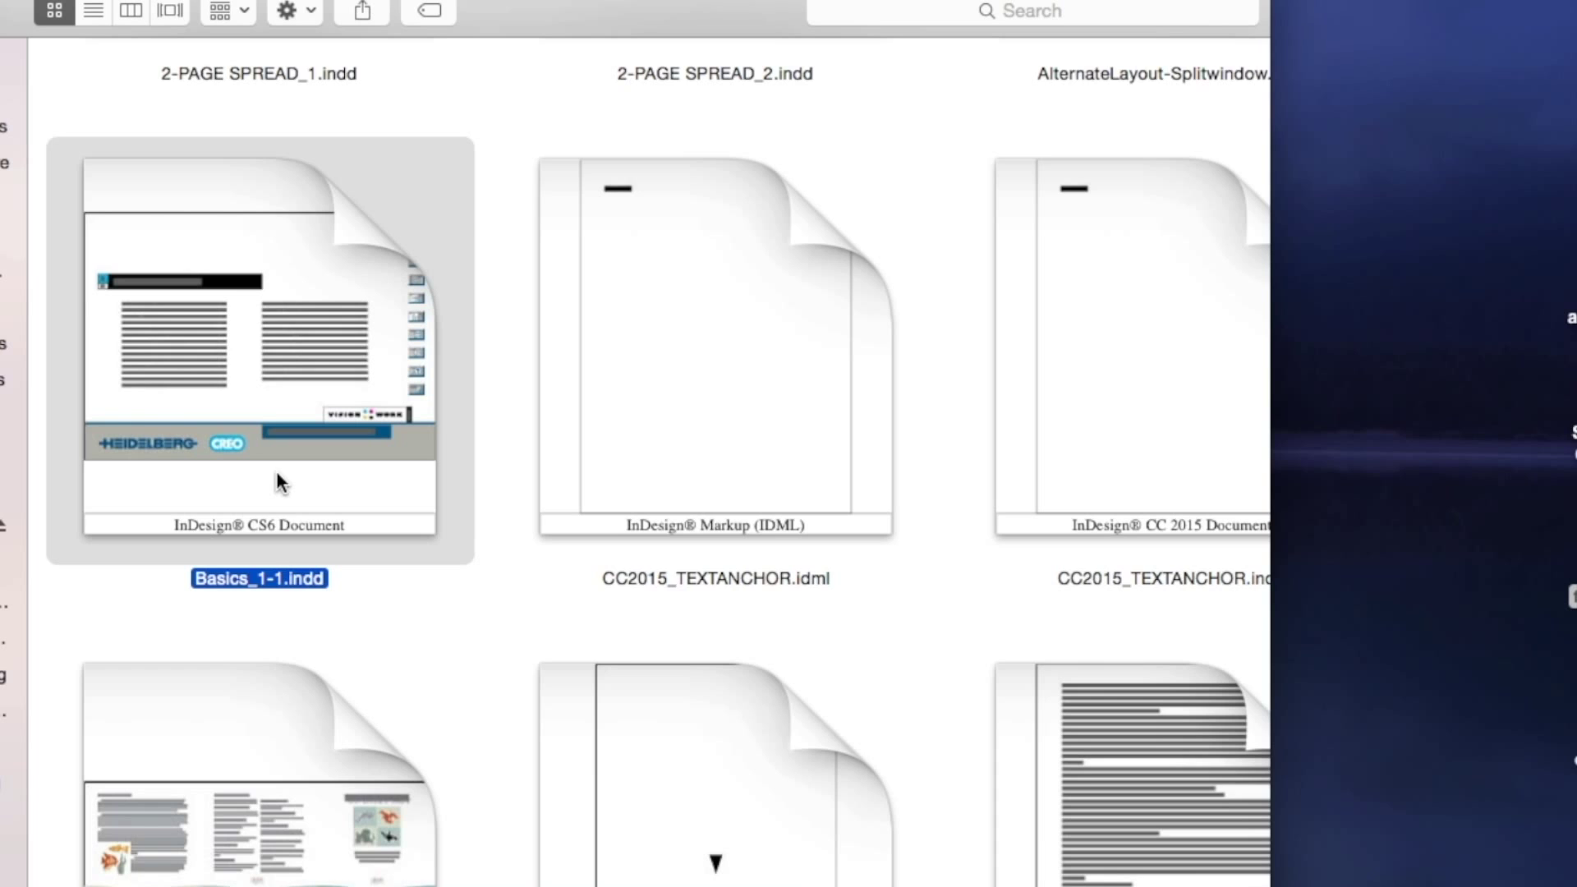
key(space)
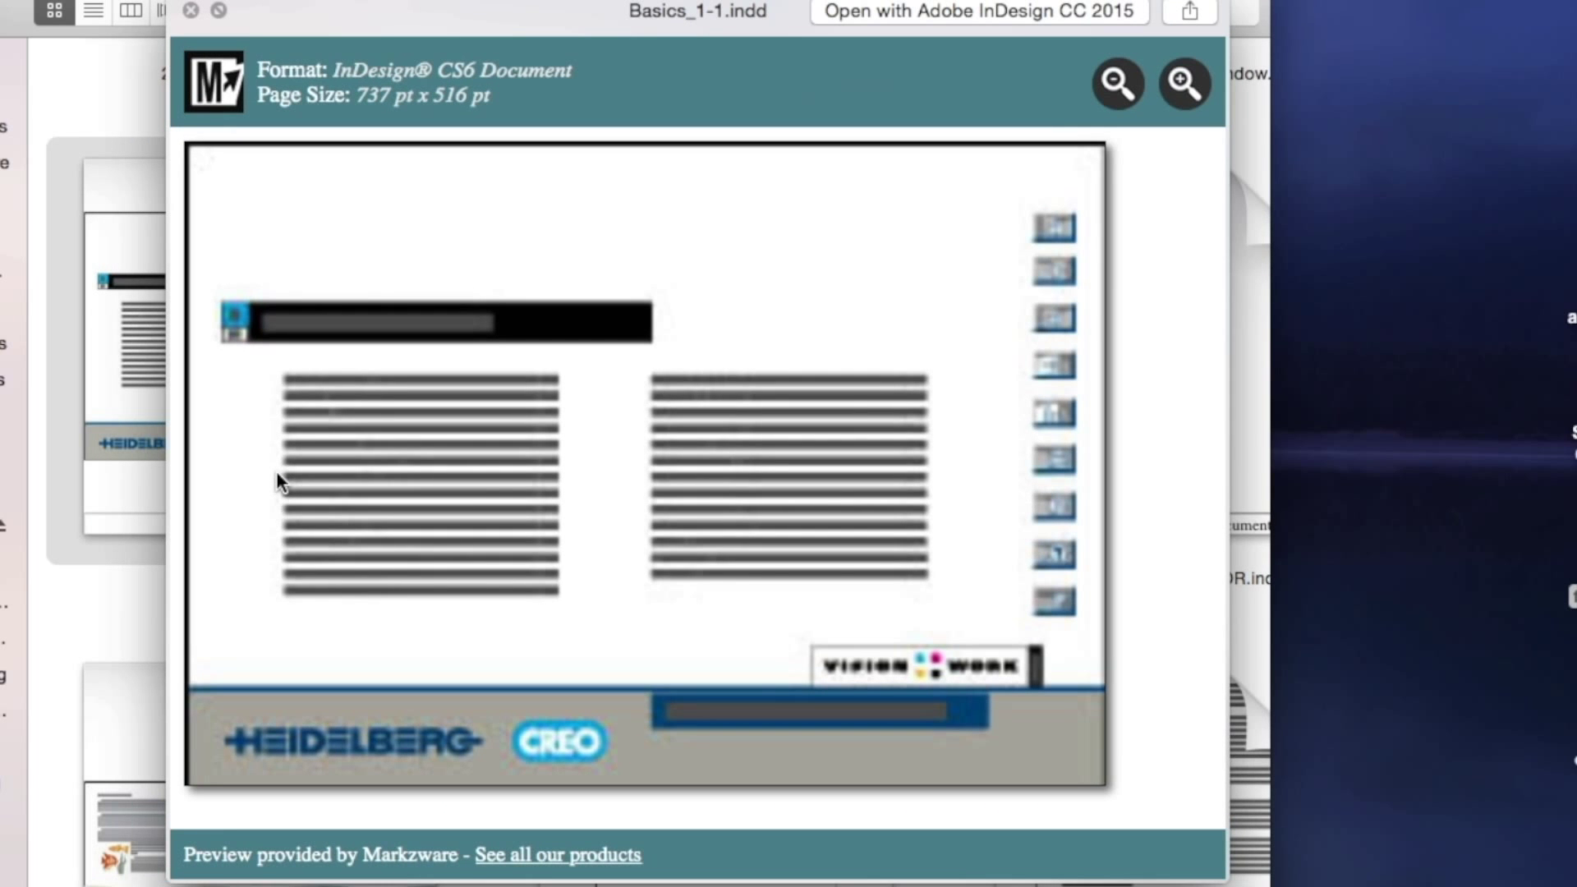
click(1119, 83)
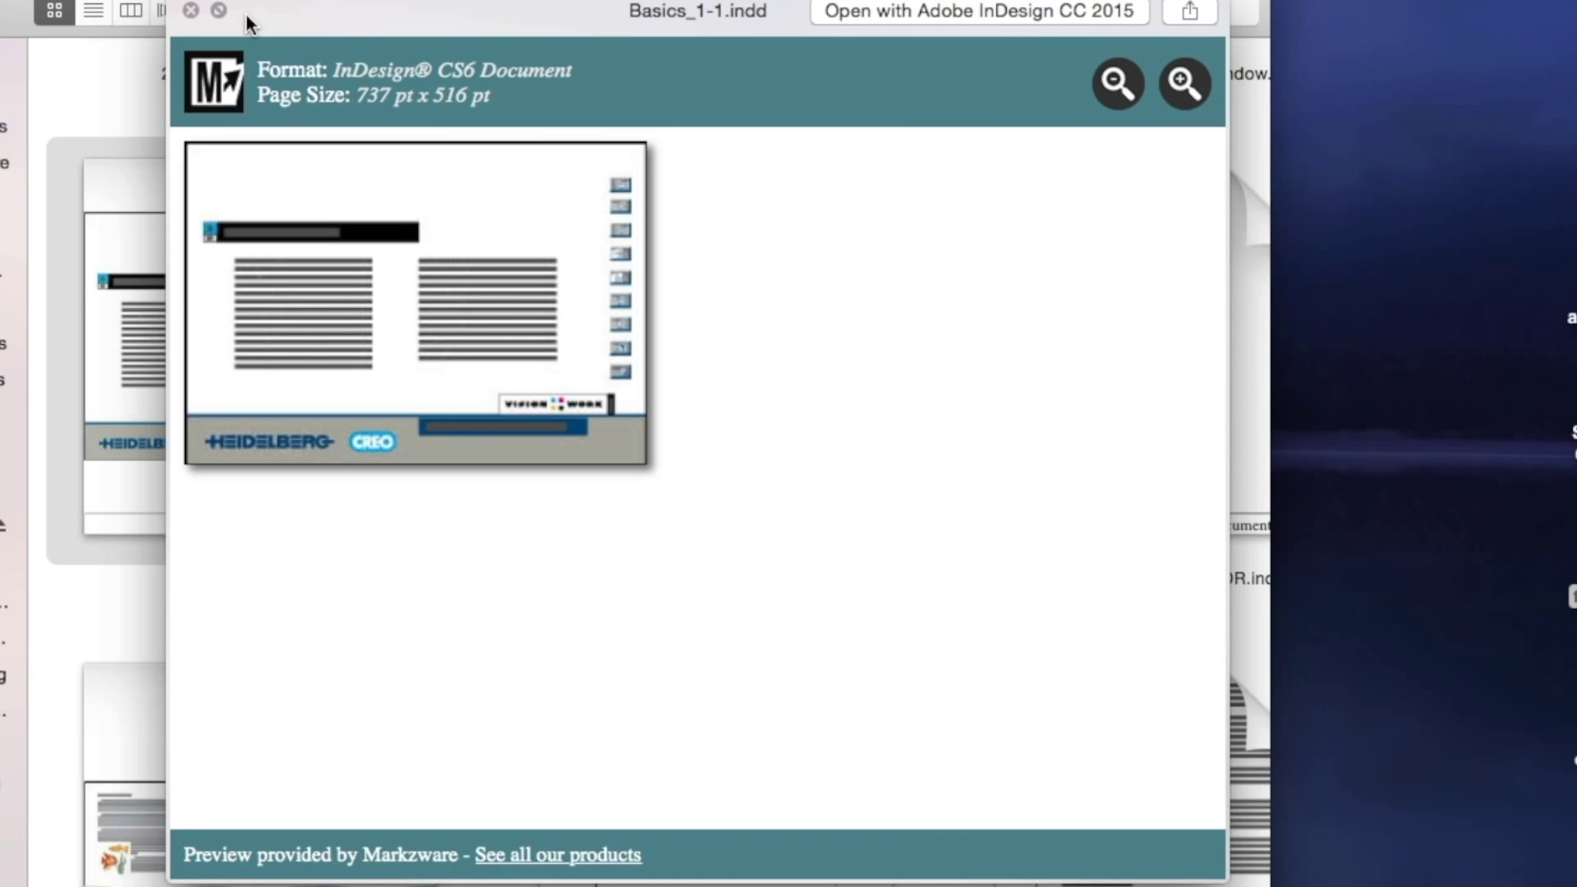
Quick Look PDF2DTP-customers-v3.indd from the desktop, zoomed out to show Page 1 and Page 2.
click(190, 12)
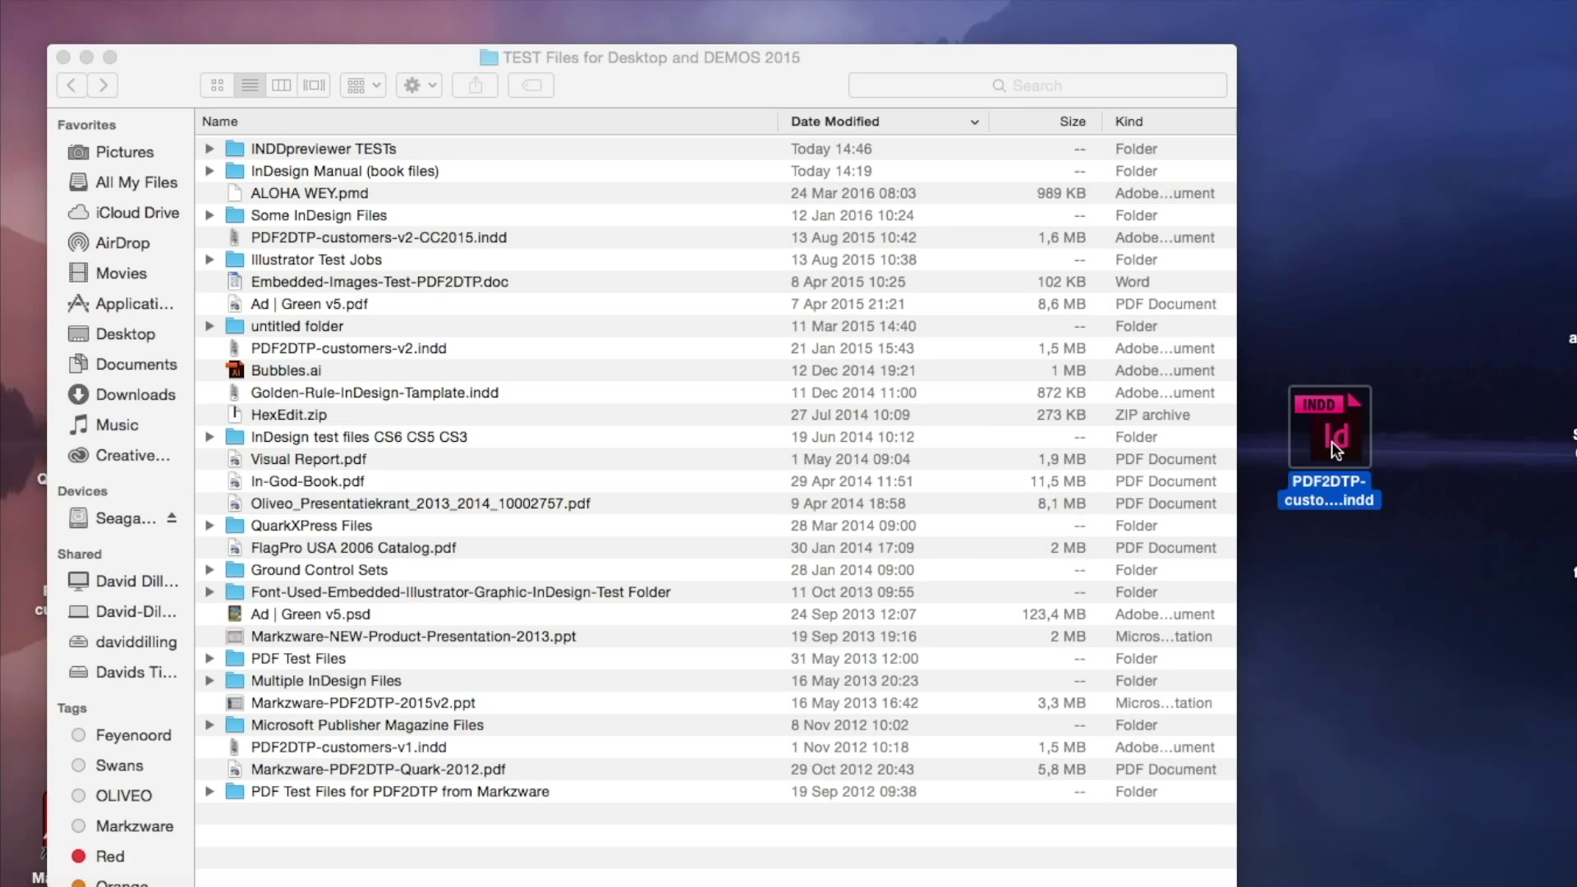
key(space)
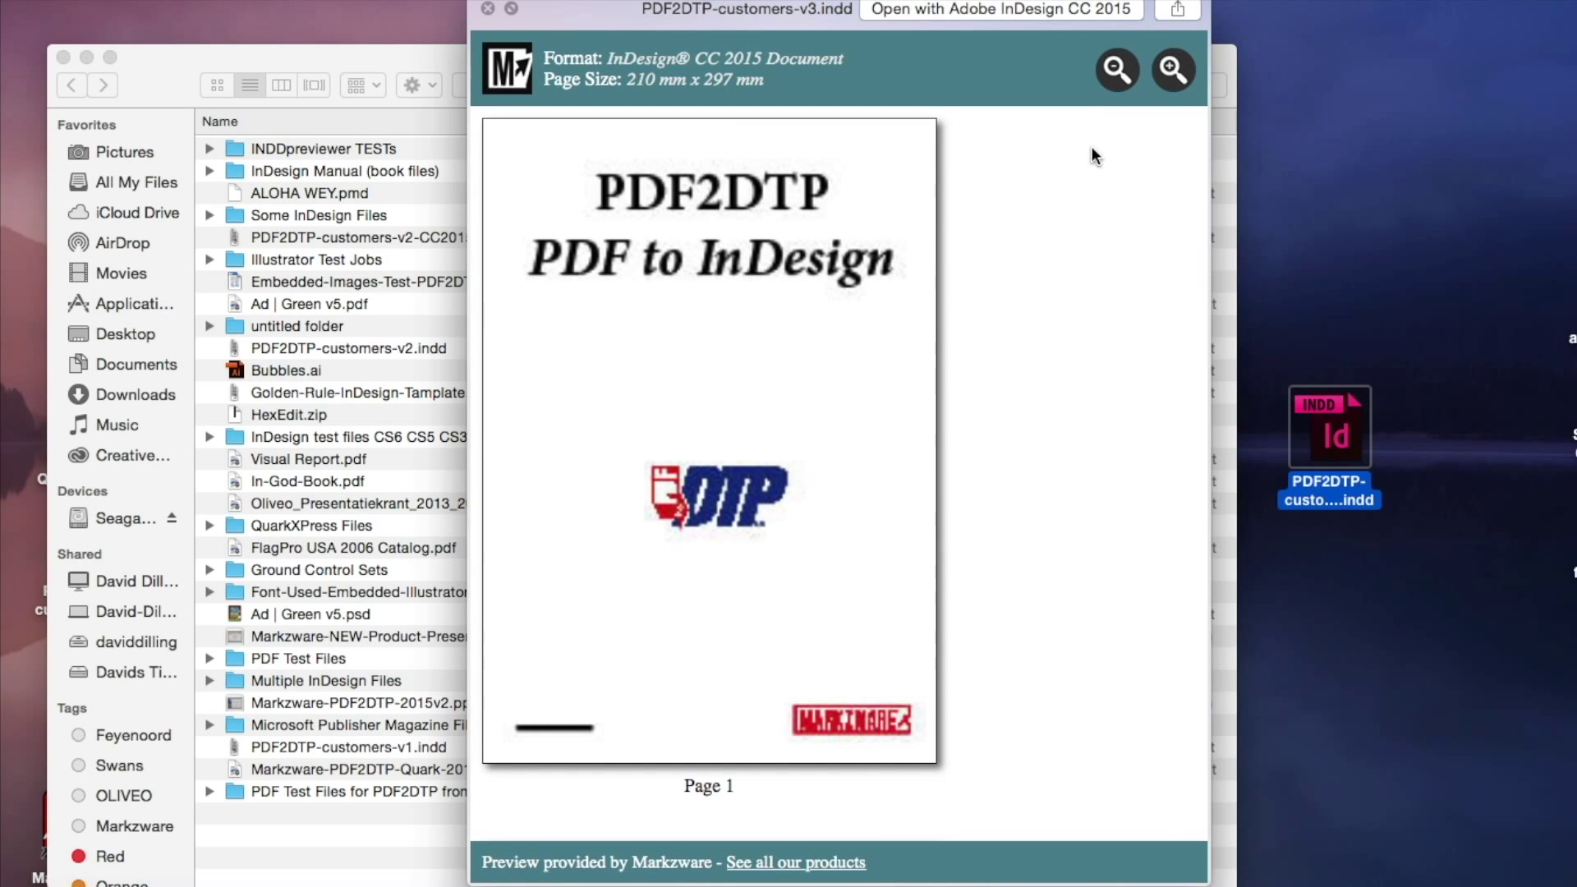
click(1117, 70)
click(1118, 70)
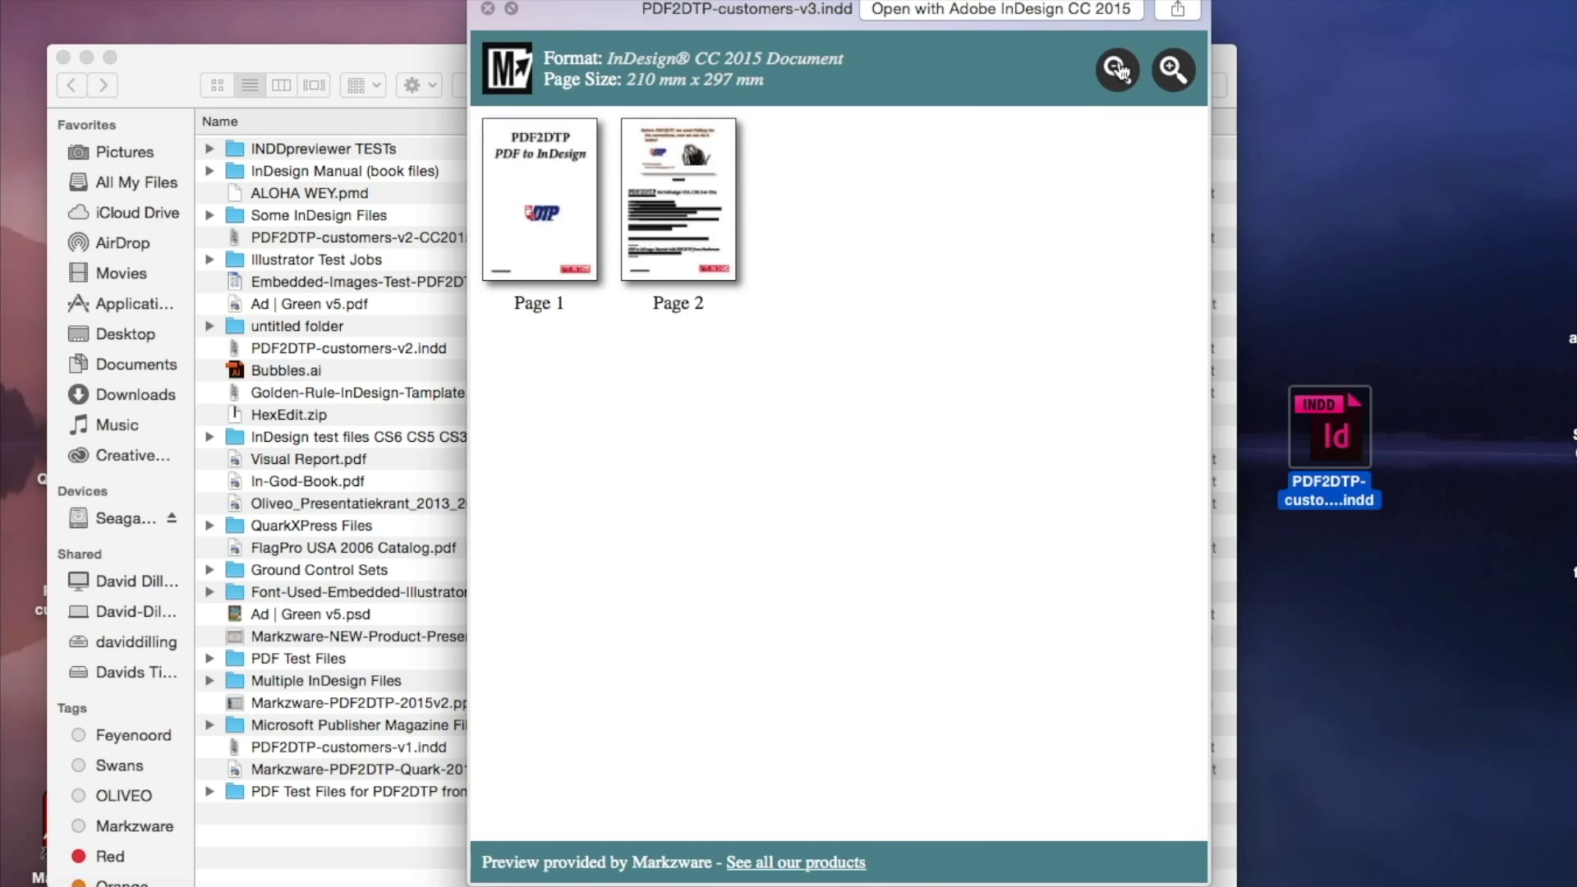
click(1172, 72)
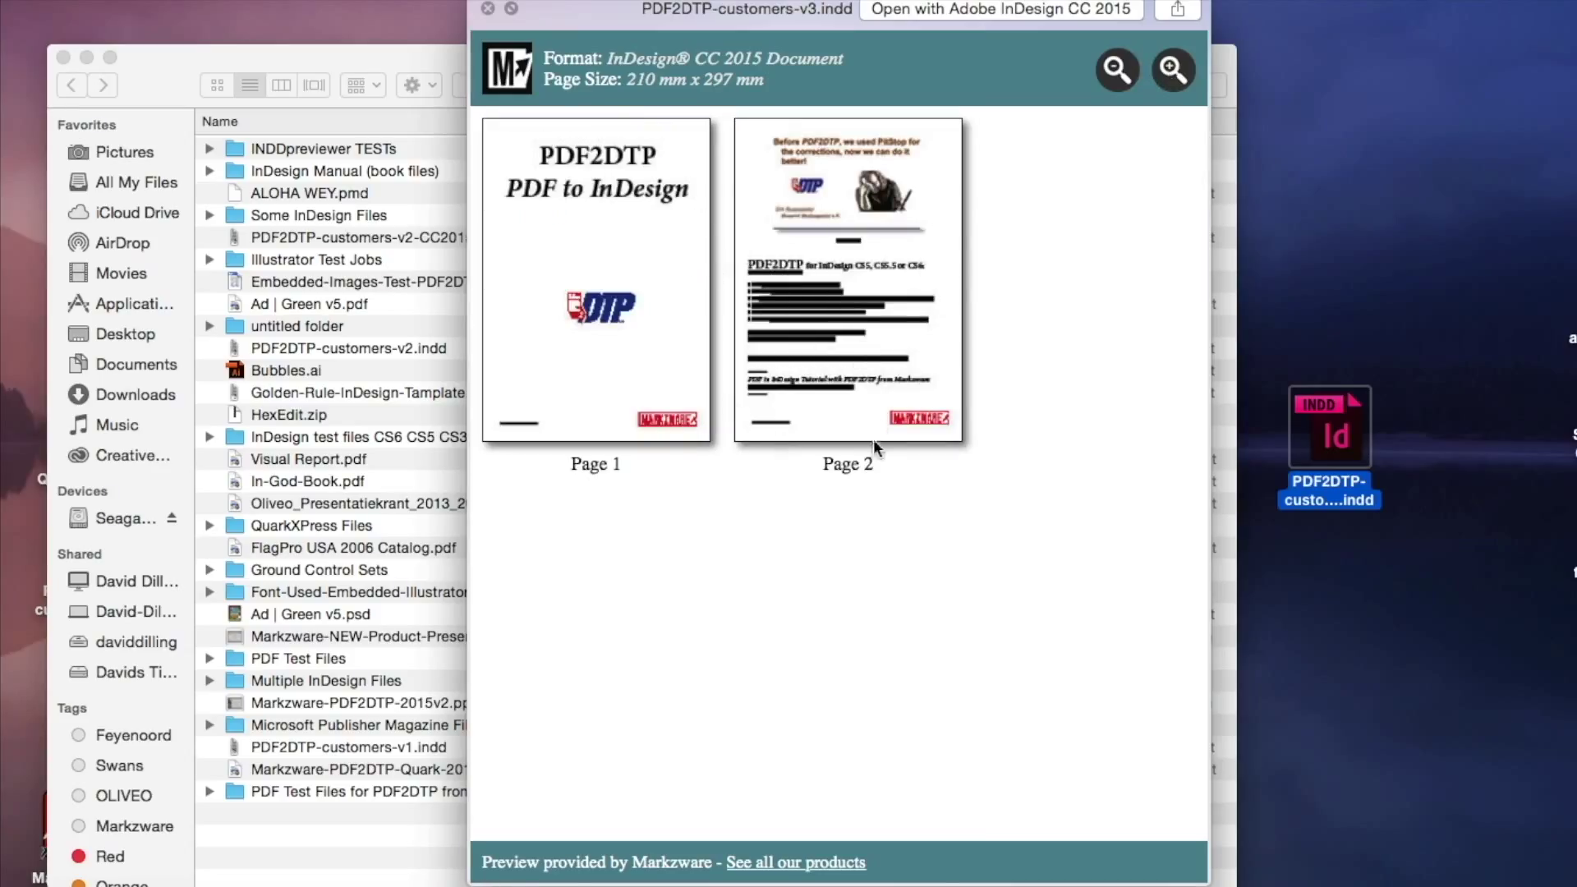
Zoom in on Page 1's title, return to the full page, and open the document in InDesign.
click(1165, 77)
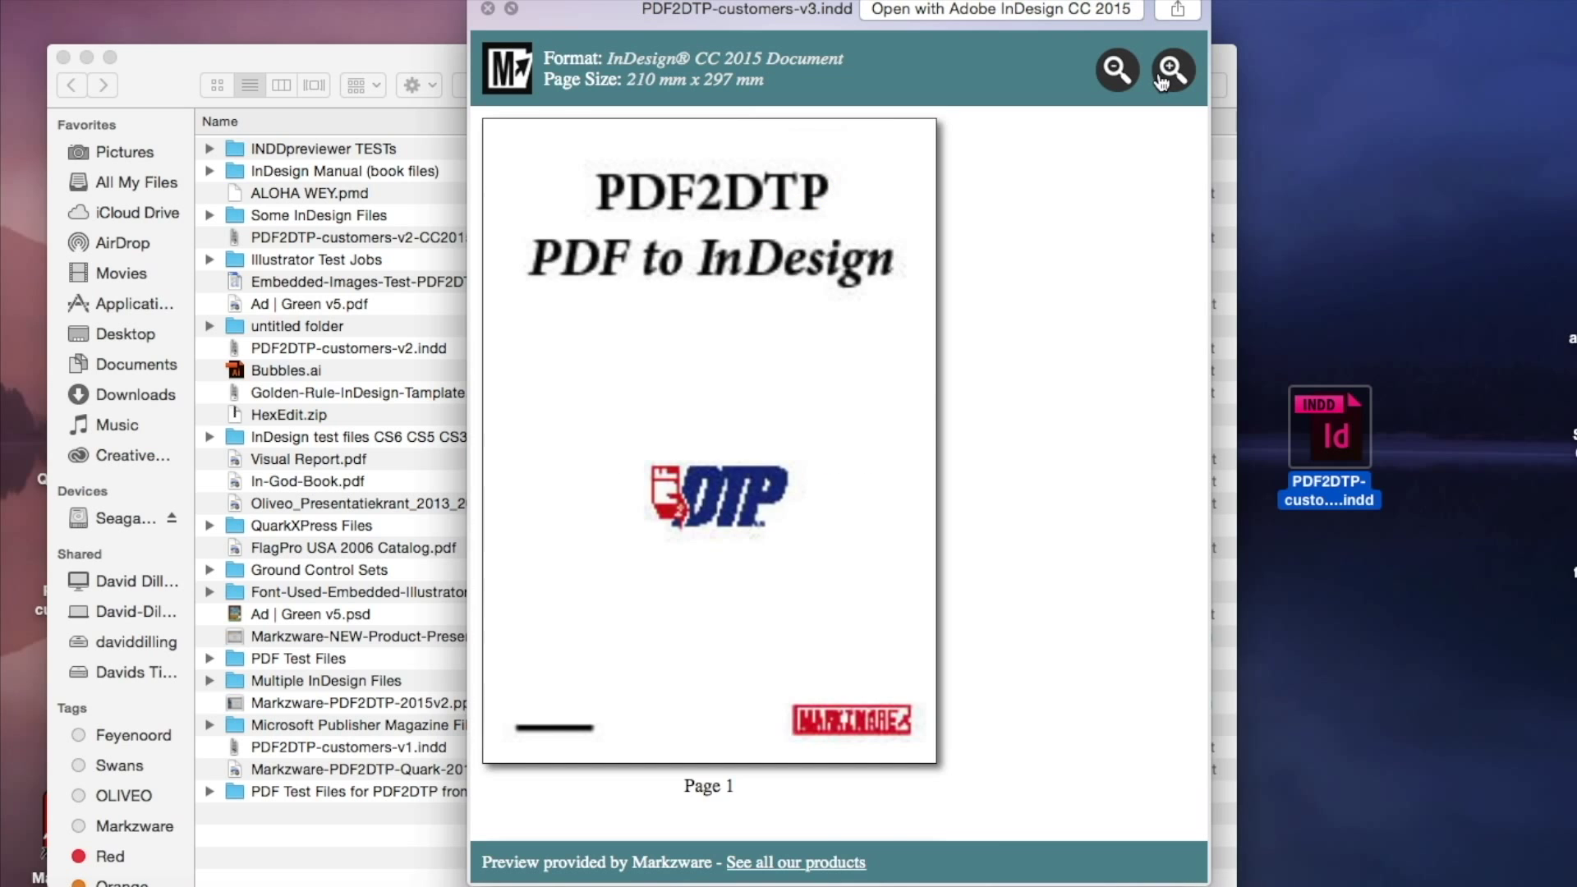
click(1163, 79)
scroll(1004, 344, down, 20)
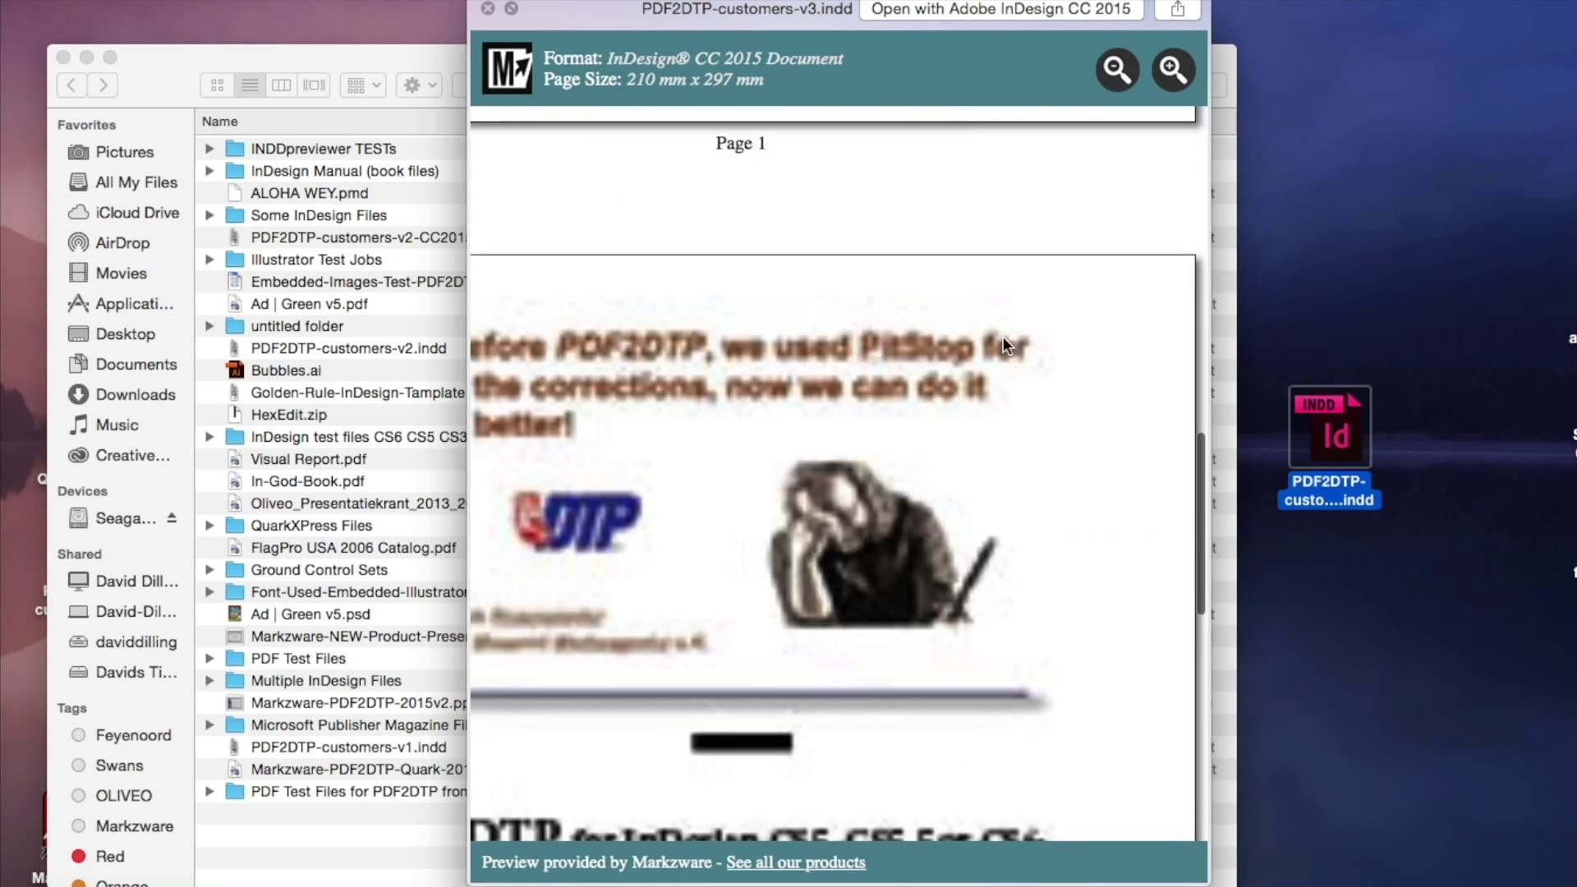
scroll(1003, 337, up, 20)
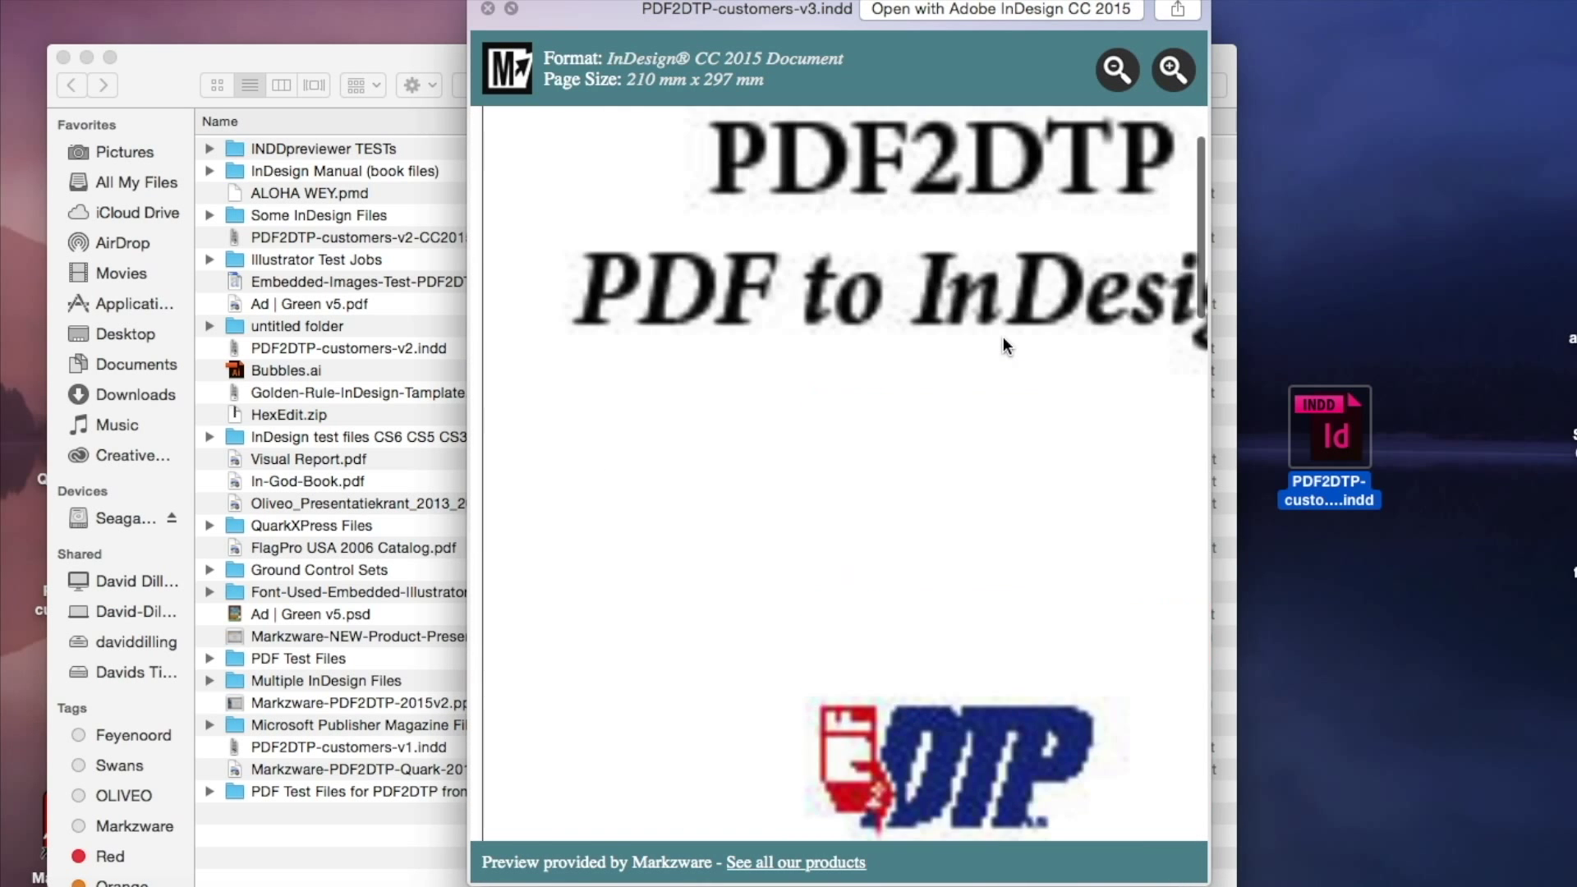
click(1117, 69)
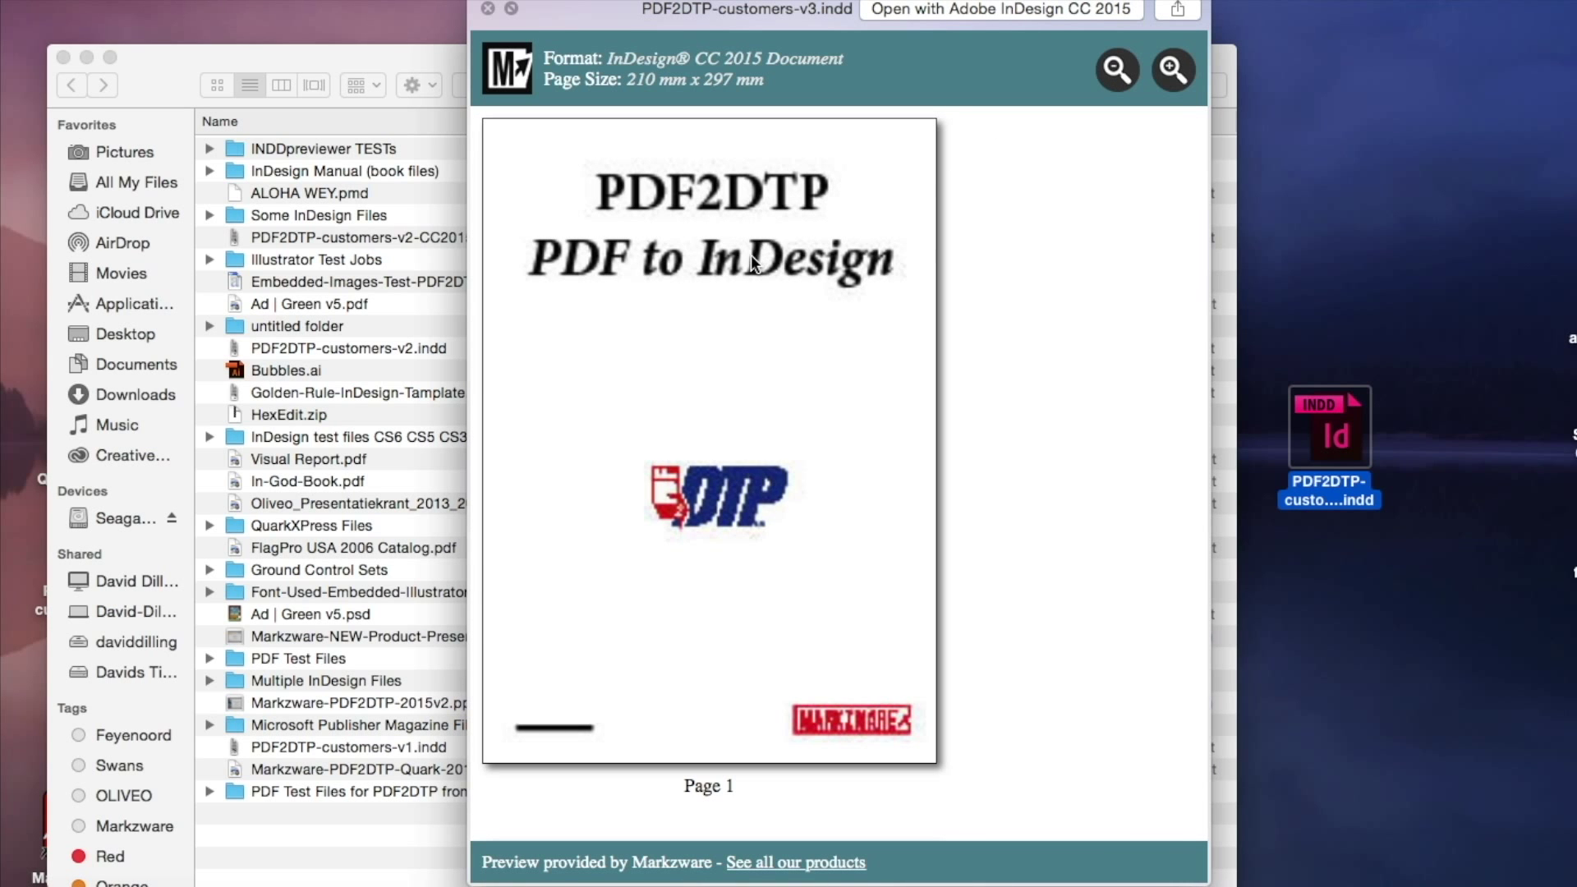
key(super+o)
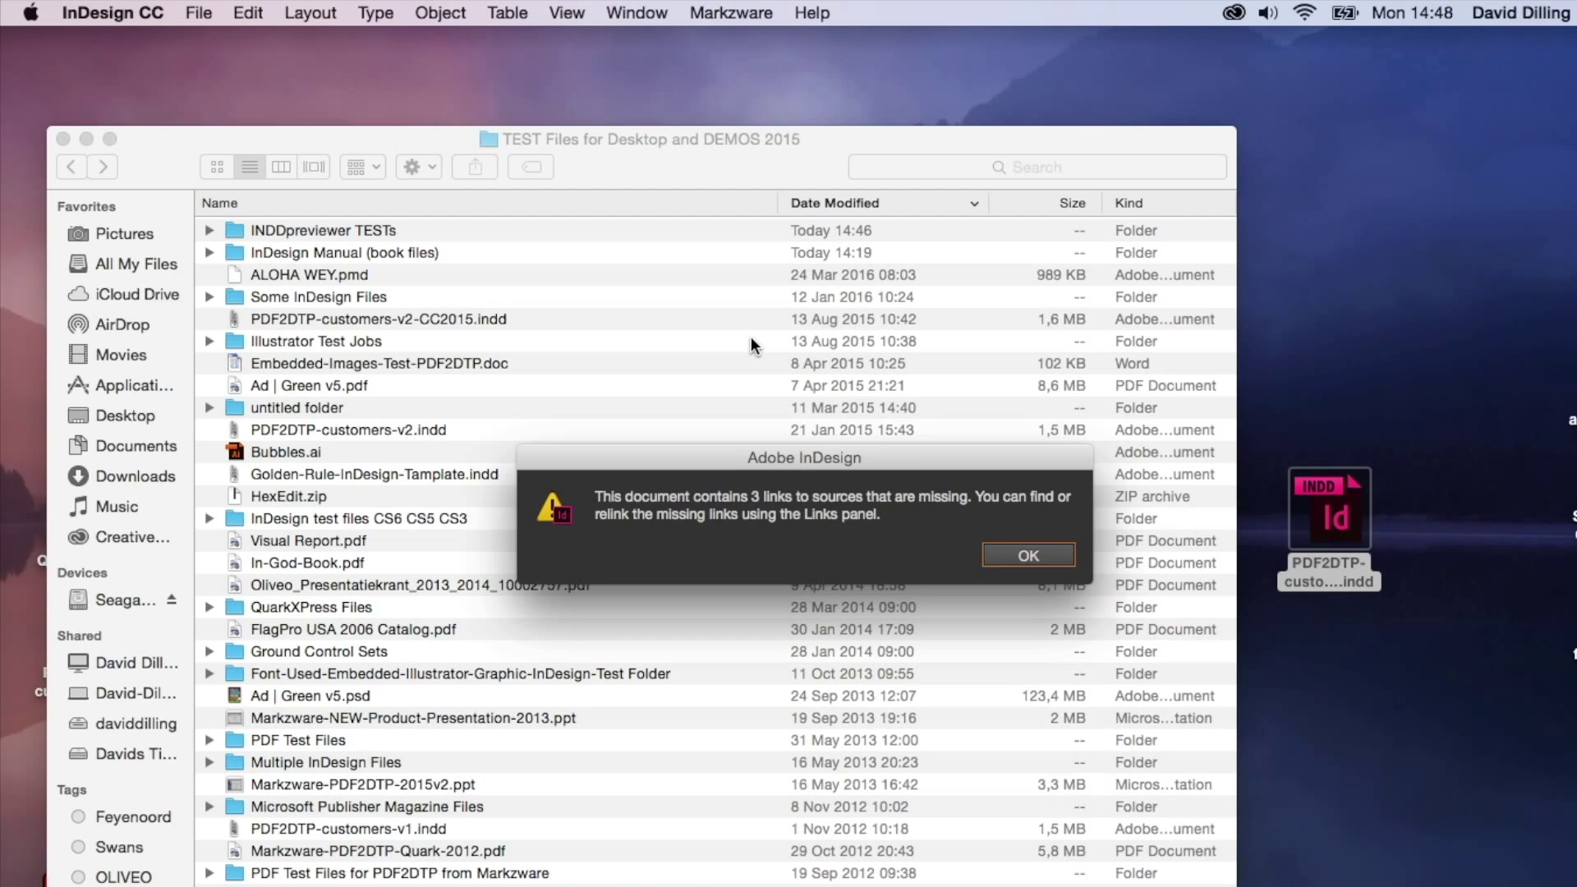
Dismiss the 3 missing links alert and bring up InDesign CC > Preferences at File Handling.
click(1009, 550)
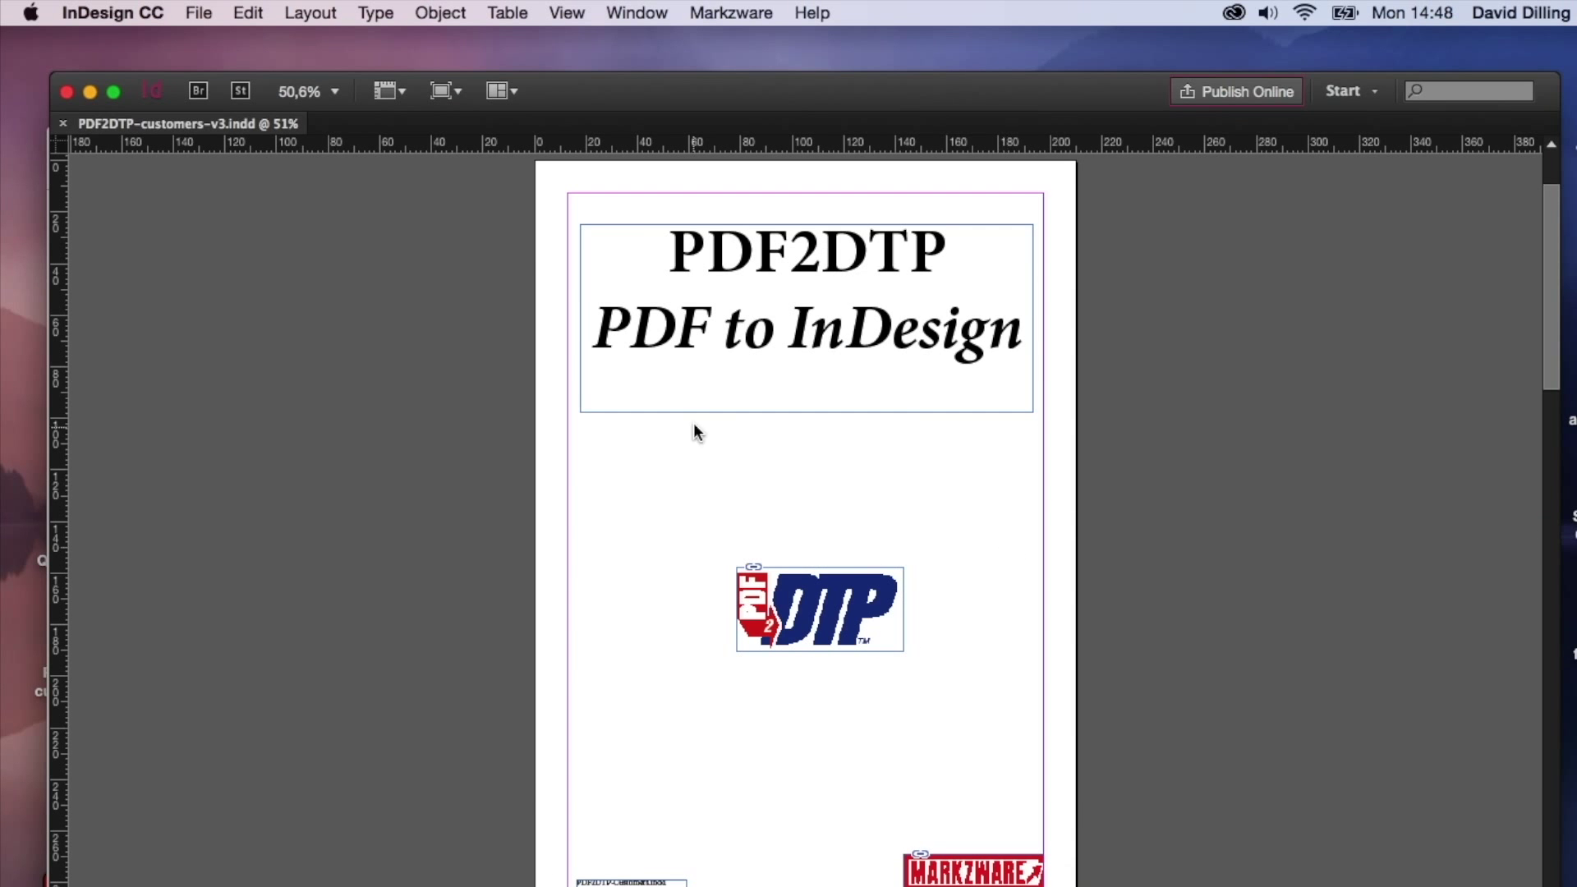
drag(781, 92, 756, 64)
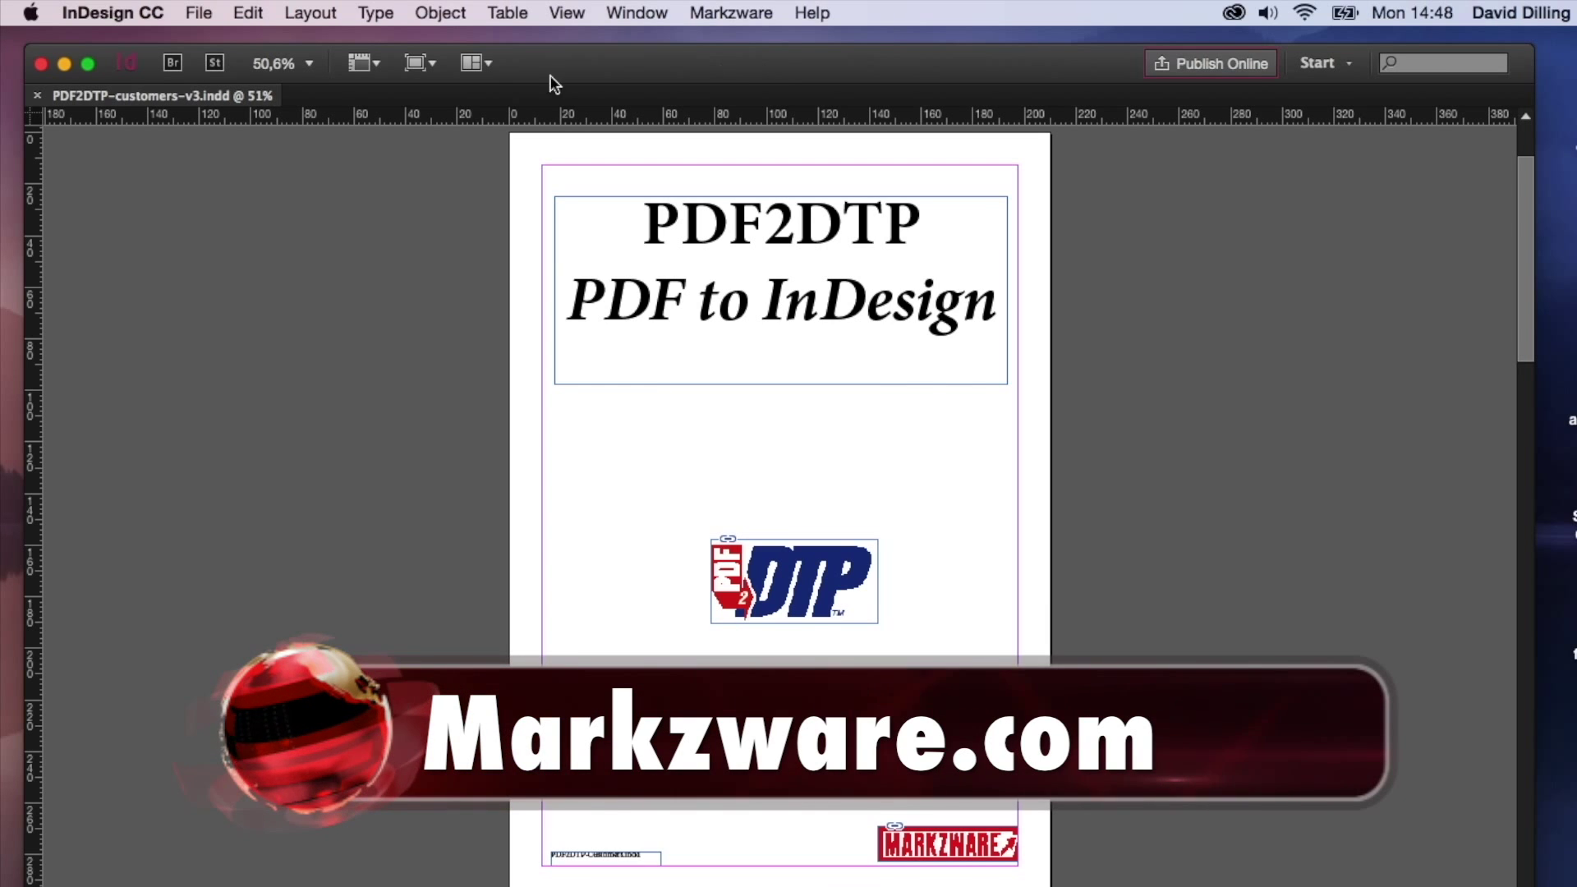
click(189, 13)
mouse_move(113, 15)
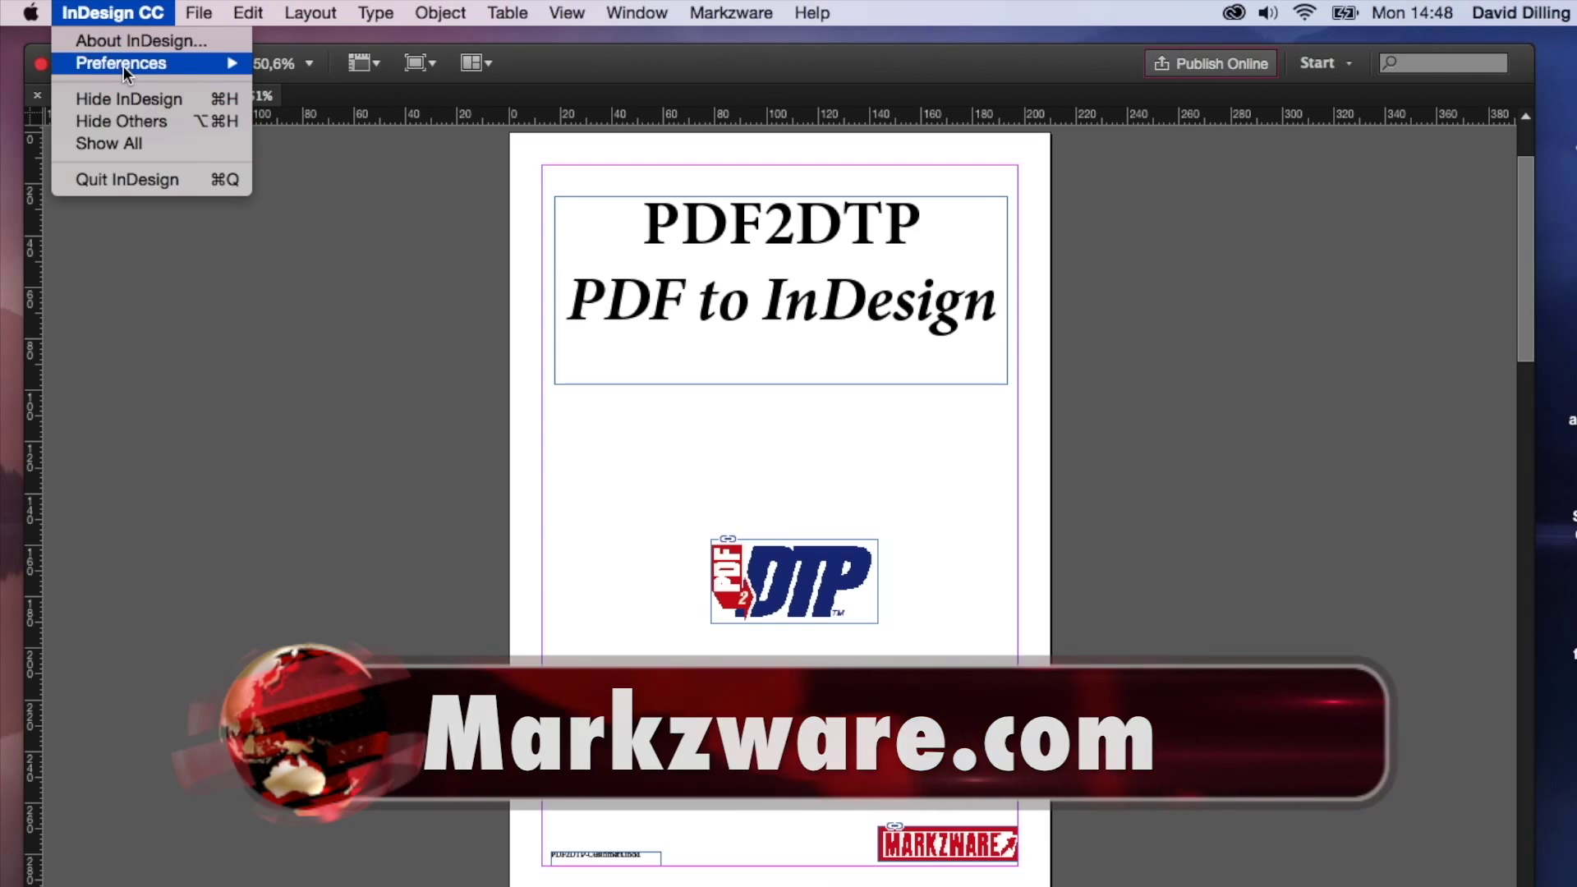
mouse_move(124, 66)
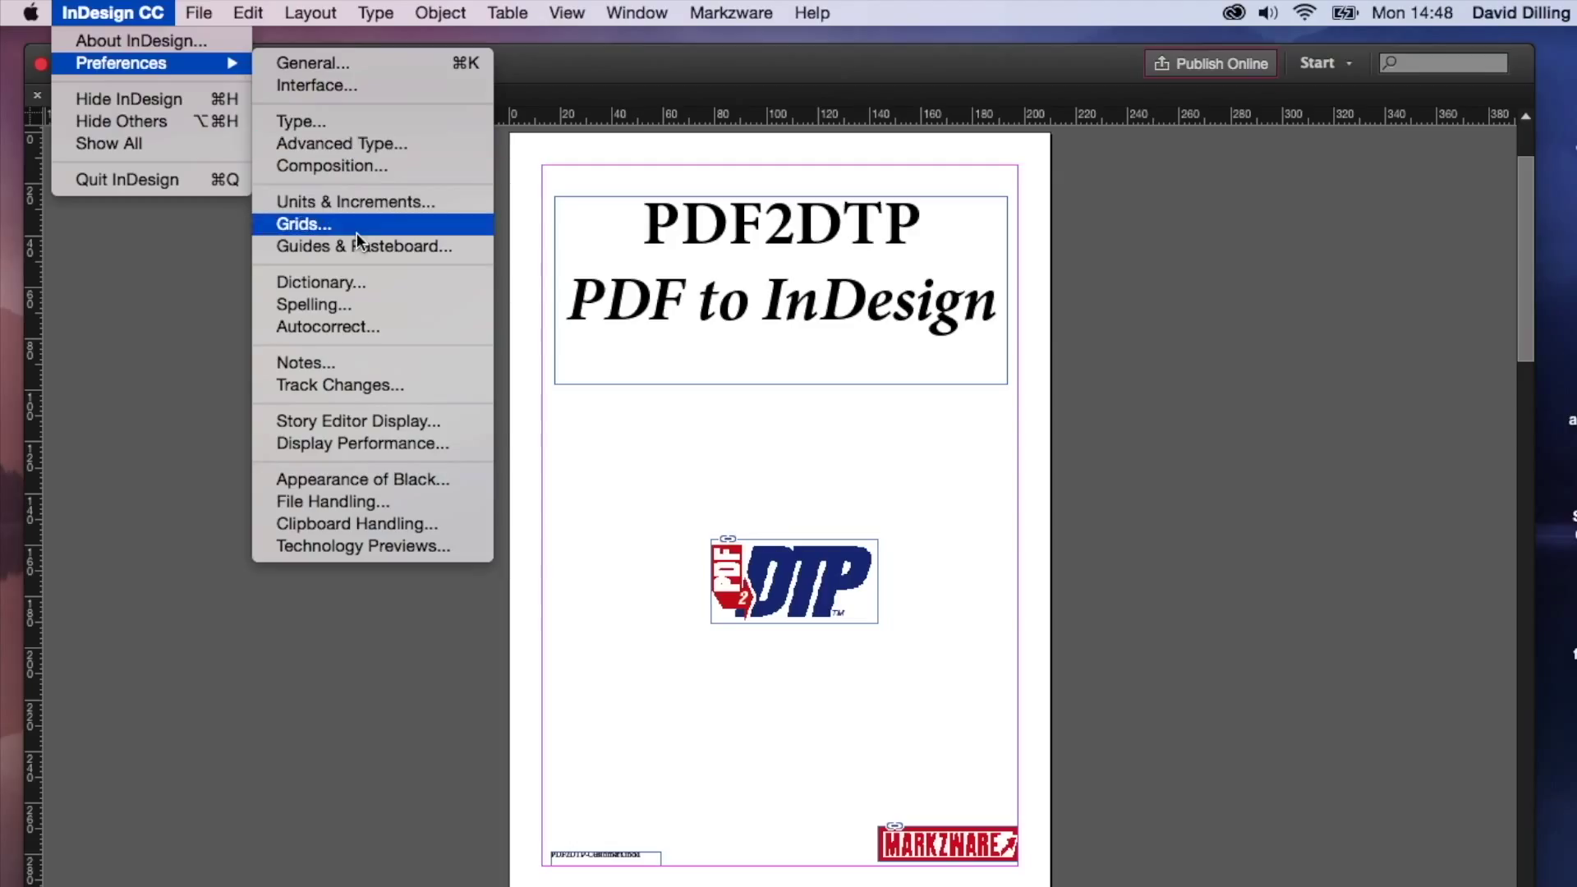
Review the File Handling Preview Size options, then flip through the test files in Finder's Cover Flow.
click(327, 501)
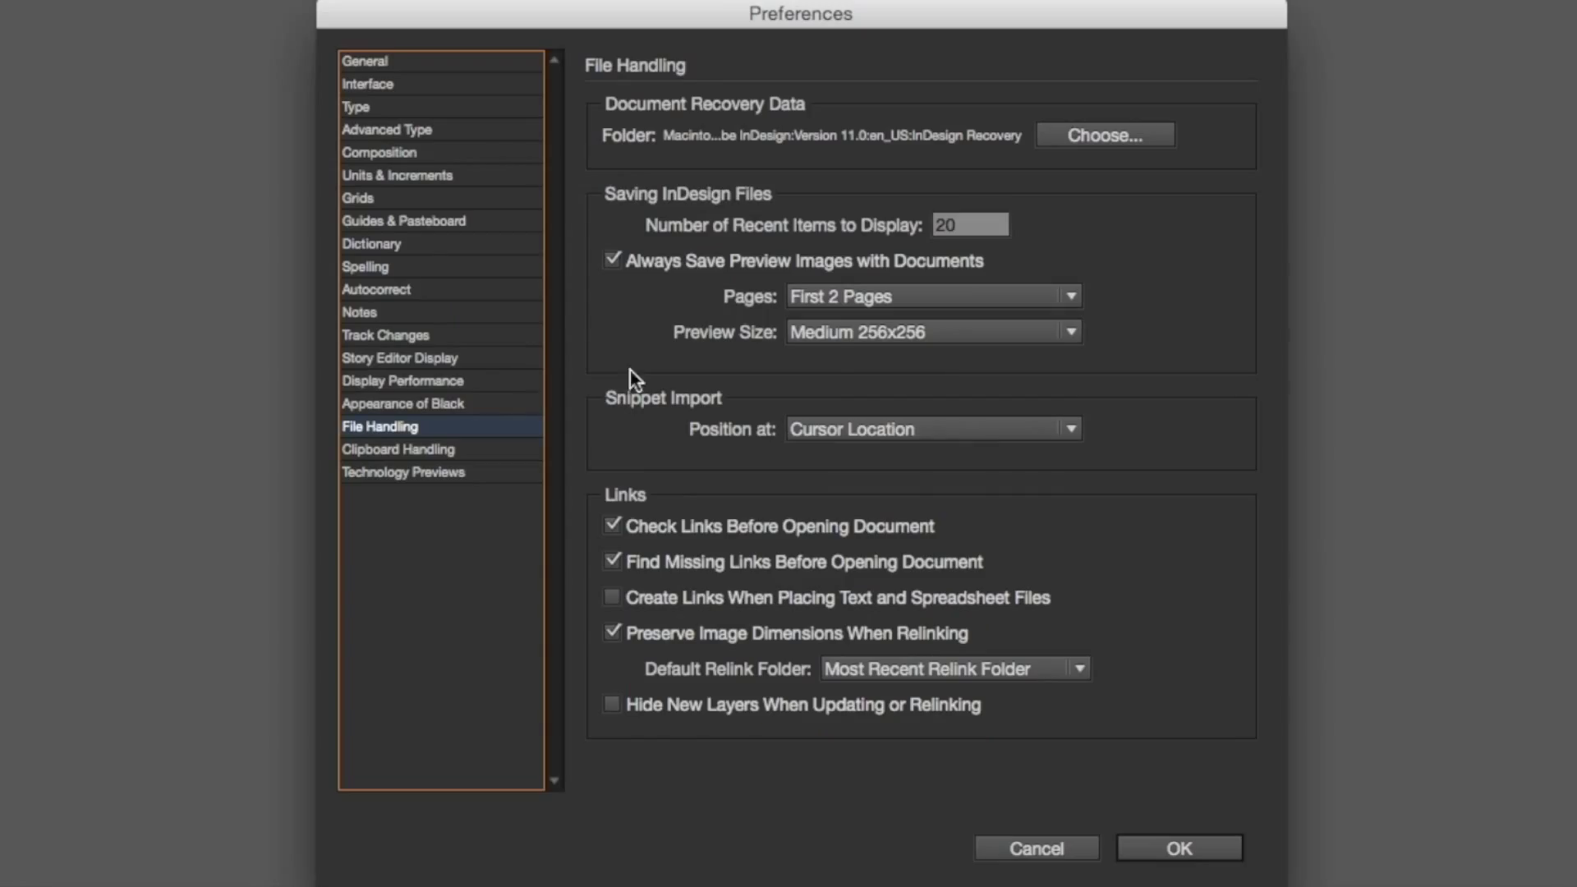
click(1067, 338)
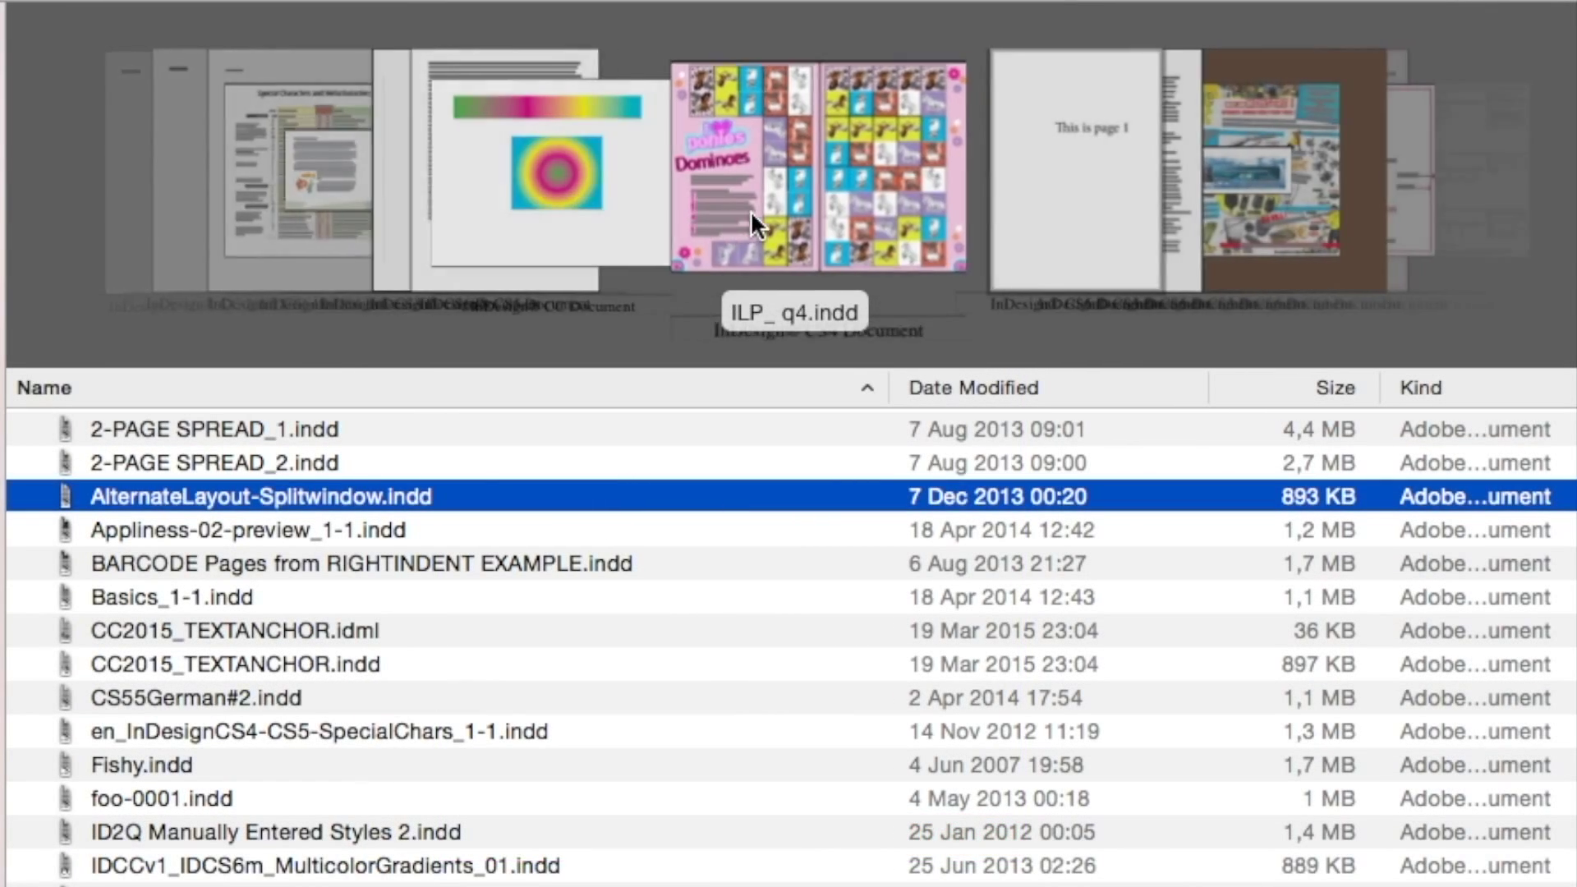
scroll(751, 210, down, 10)
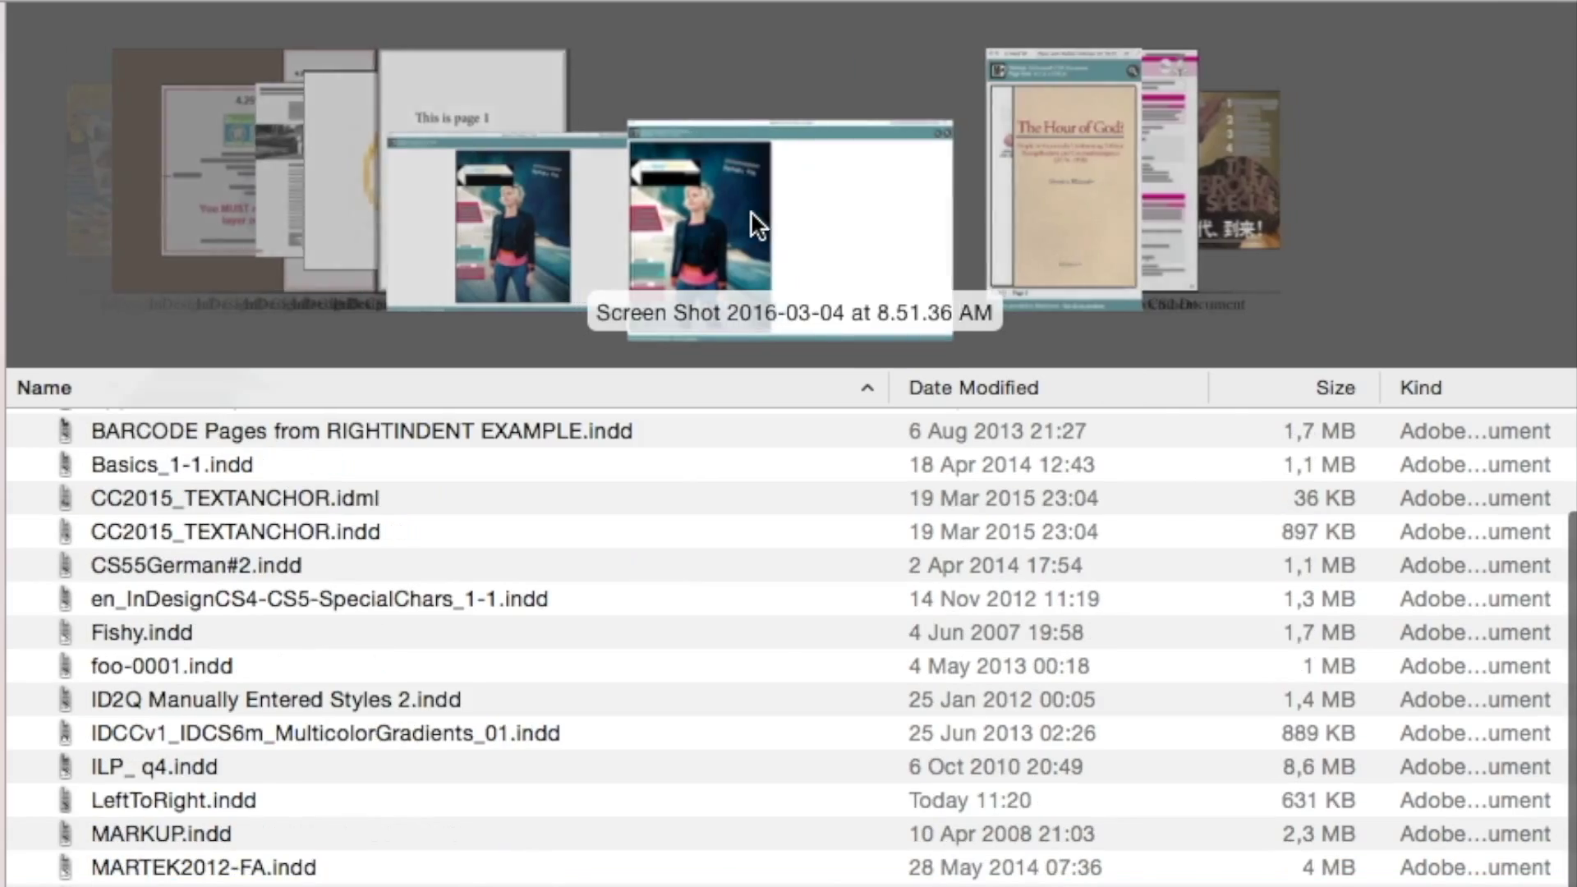
scroll(751, 210, down, 3)
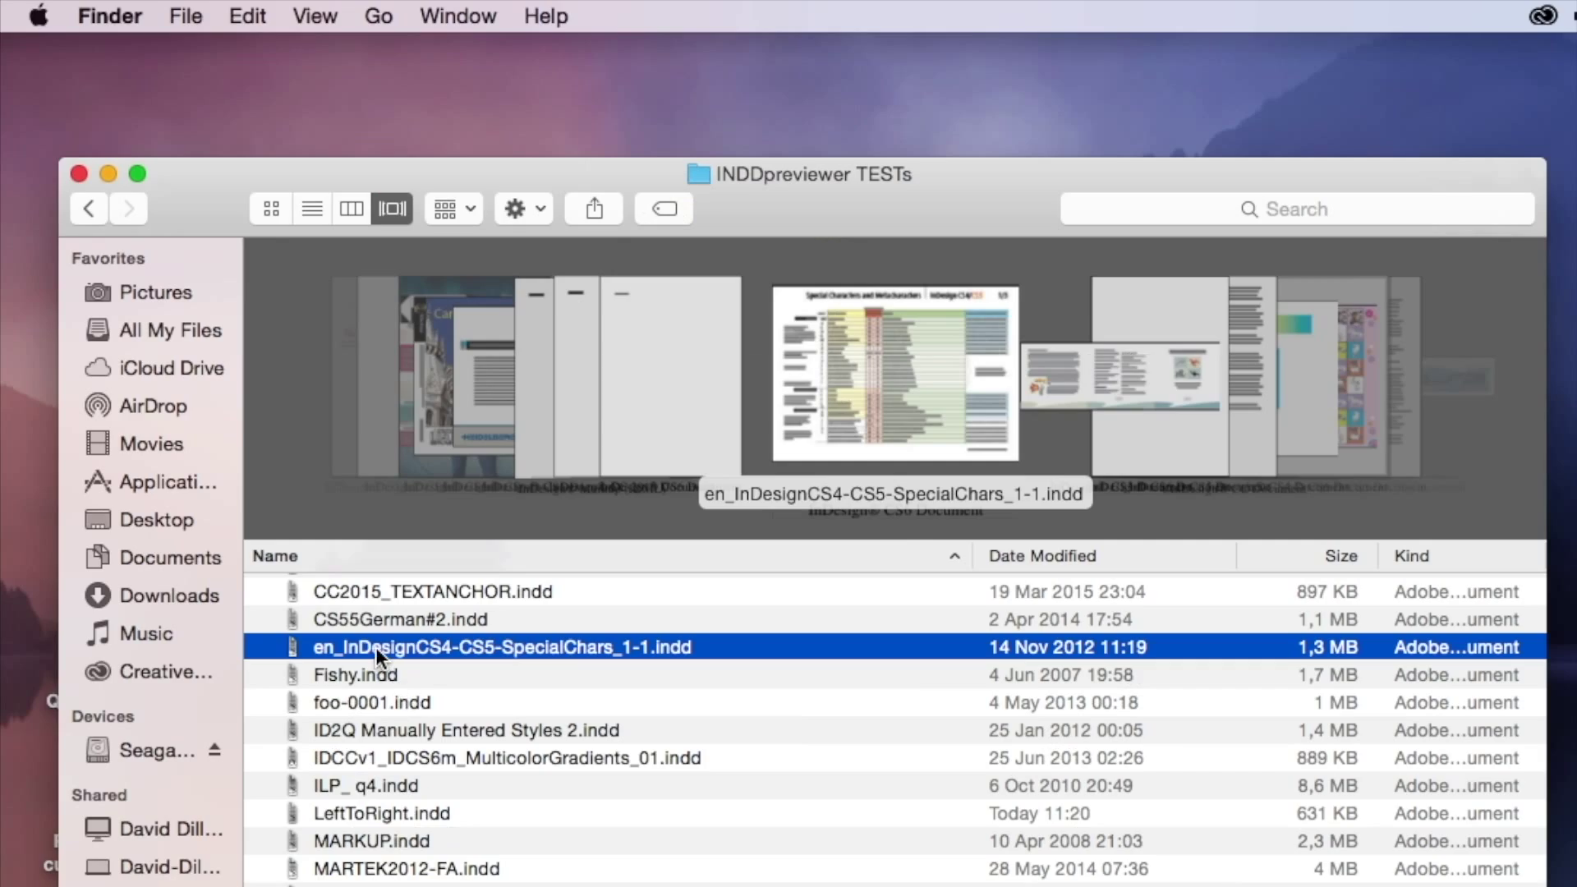
Open Get Info on en_InDesignCS4-CS5-SpecialChars_1-1.indd to see it as an InDesign CC 2015 Document with preview.
key(super+i)
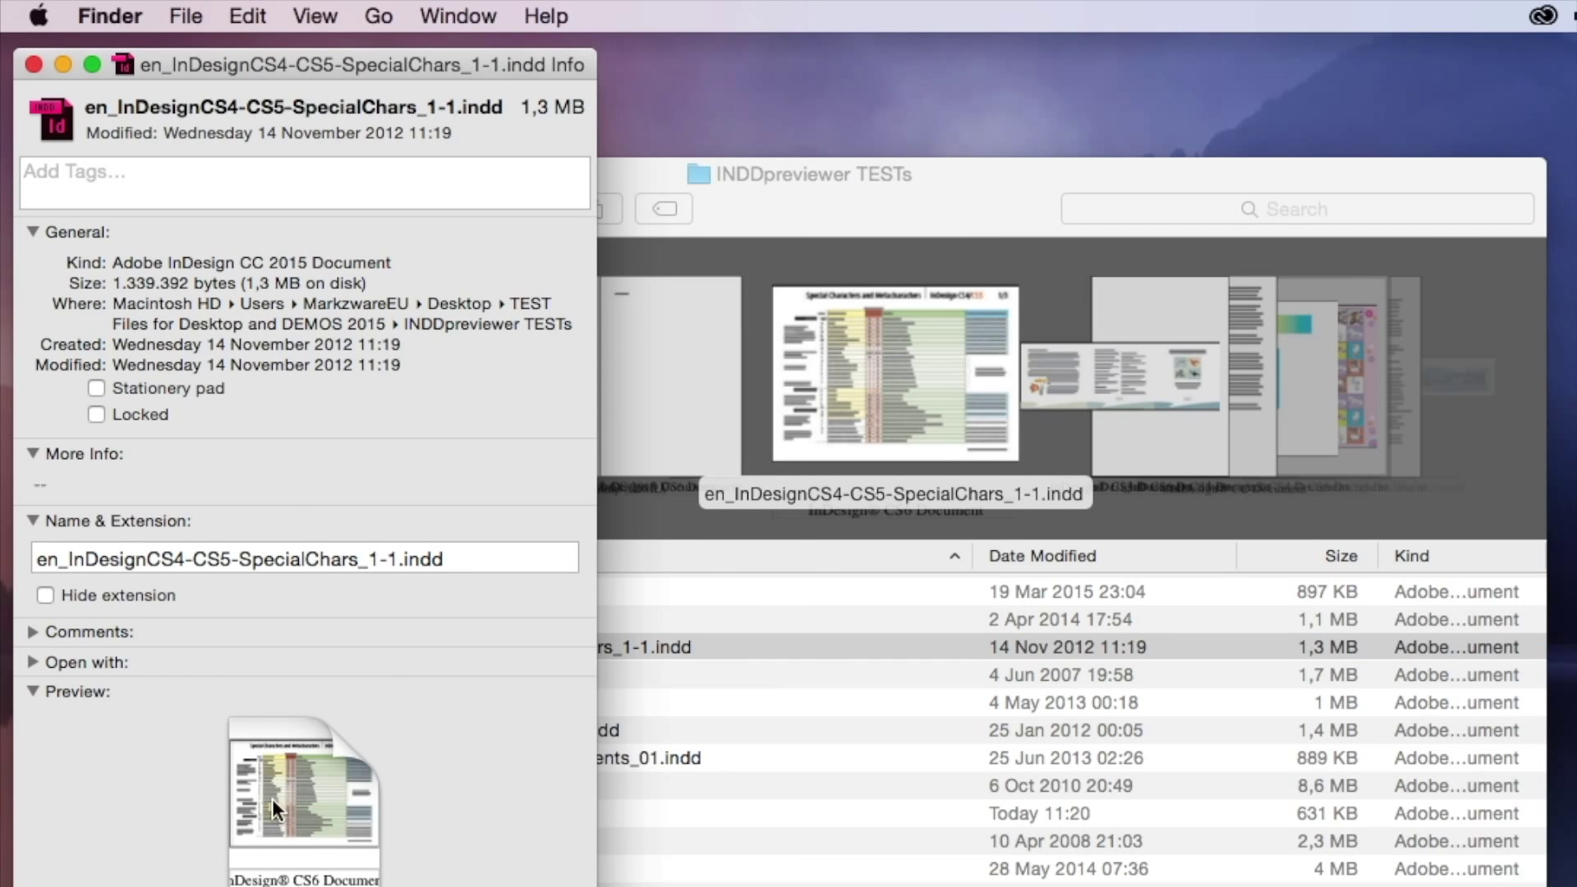